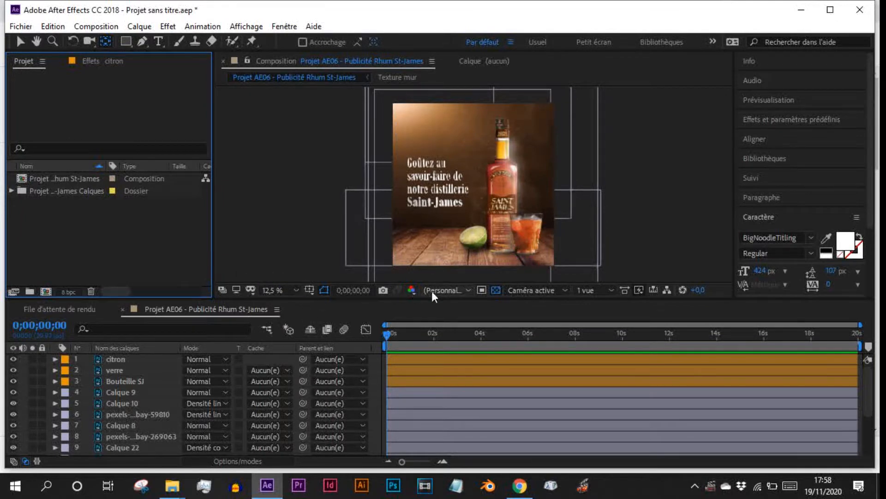
Select the bottle and glass layers in turn to examine where their anchor points sit.
click(400, 340)
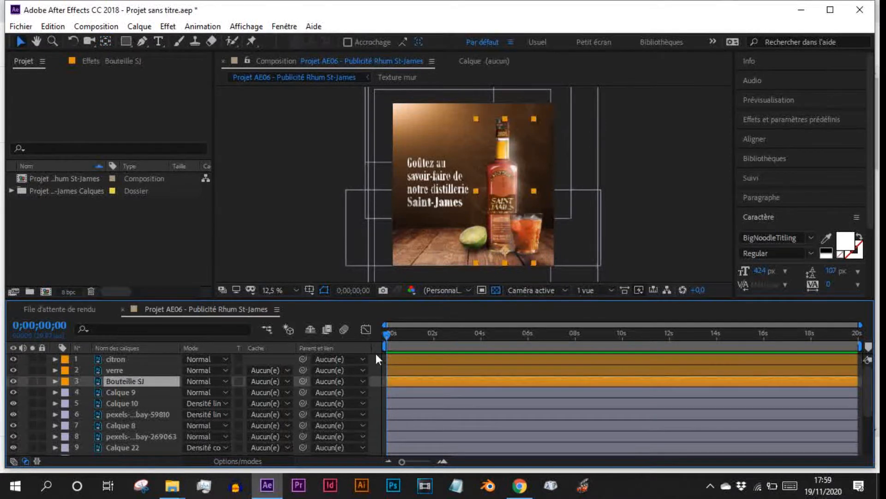
click(375, 356)
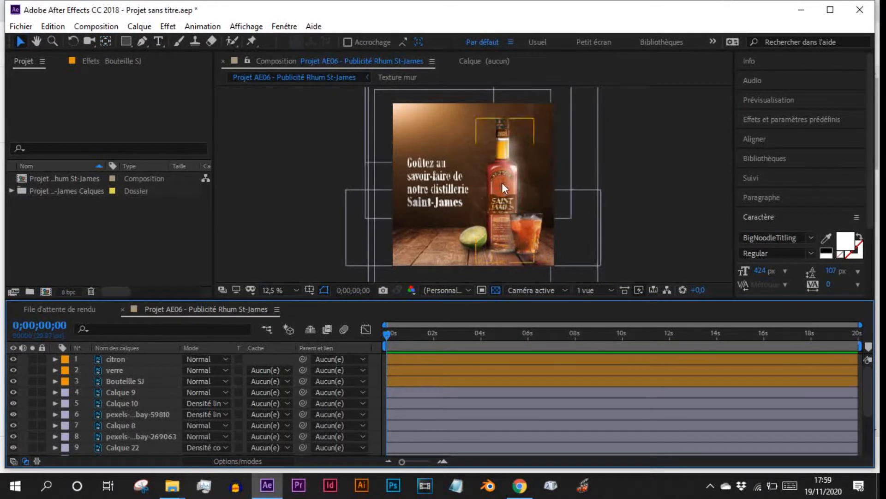
click(505, 224)
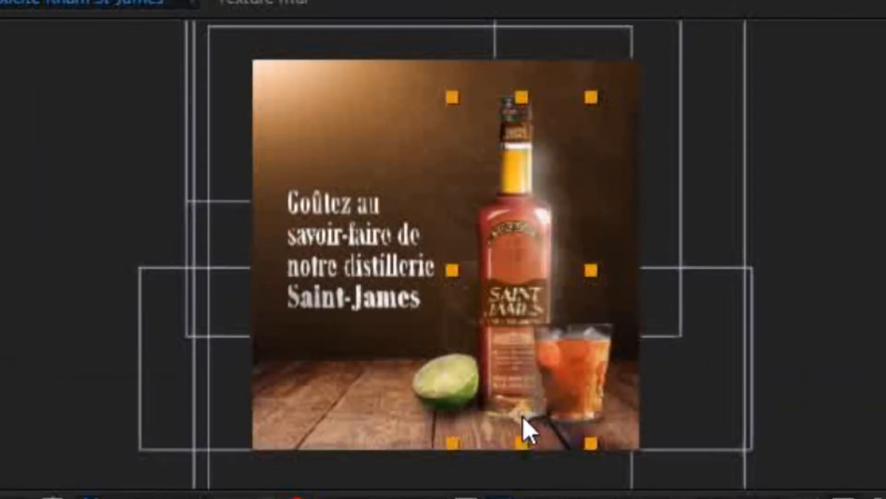
click(601, 360)
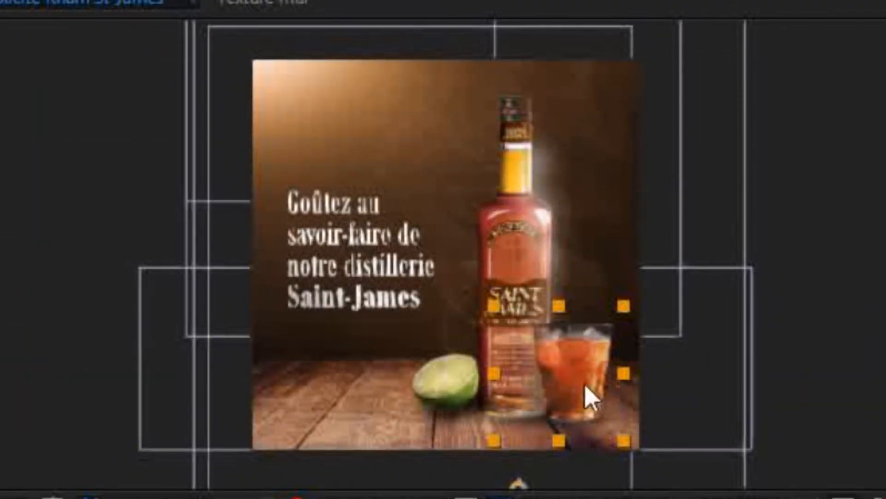
Move the anchor point of the citron layer onto the middle of the lime with the Pan Behind tool.
click(468, 413)
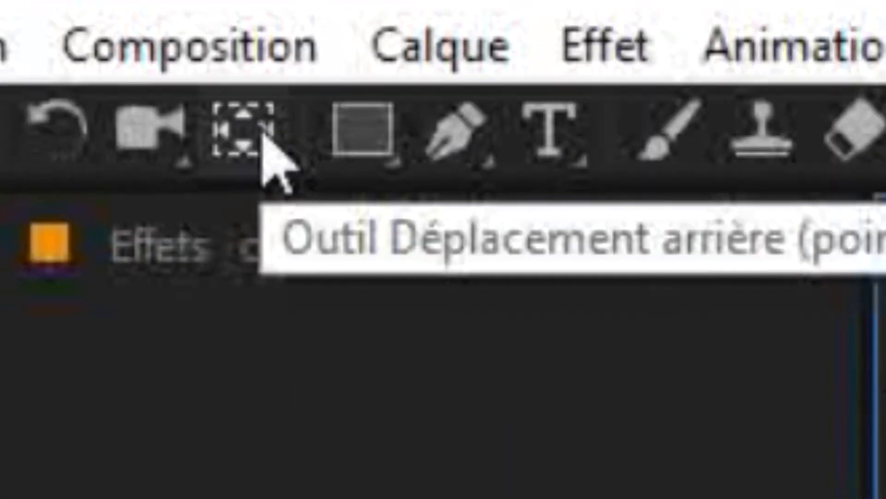
click(264, 136)
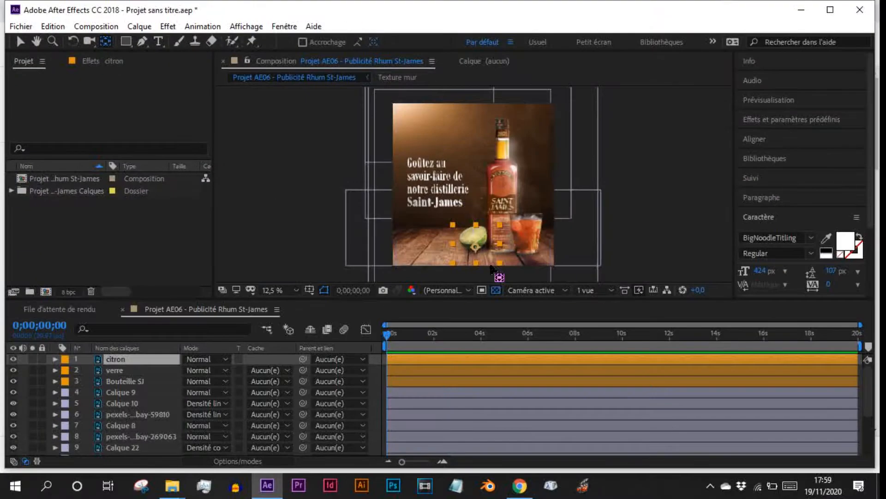
drag(475, 250, 477, 253)
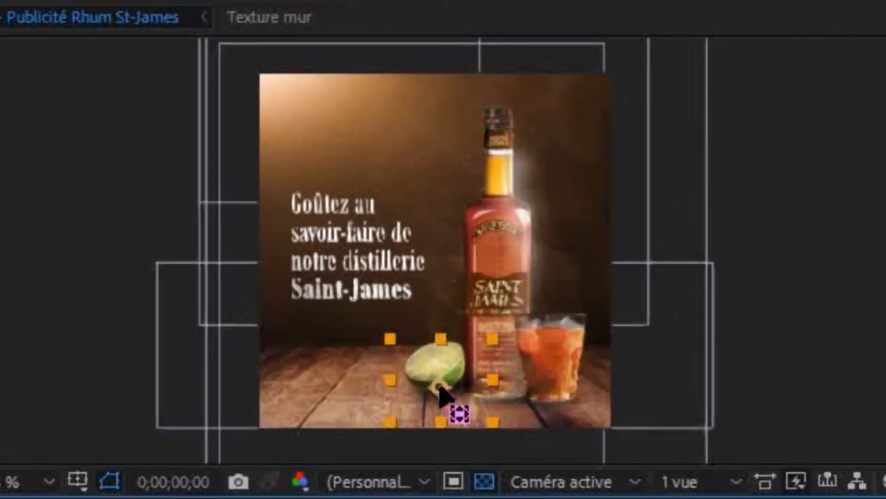
drag(440, 386, 428, 370)
Move the bottle's and the glass's anchor points to the base of each object.
click(500, 338)
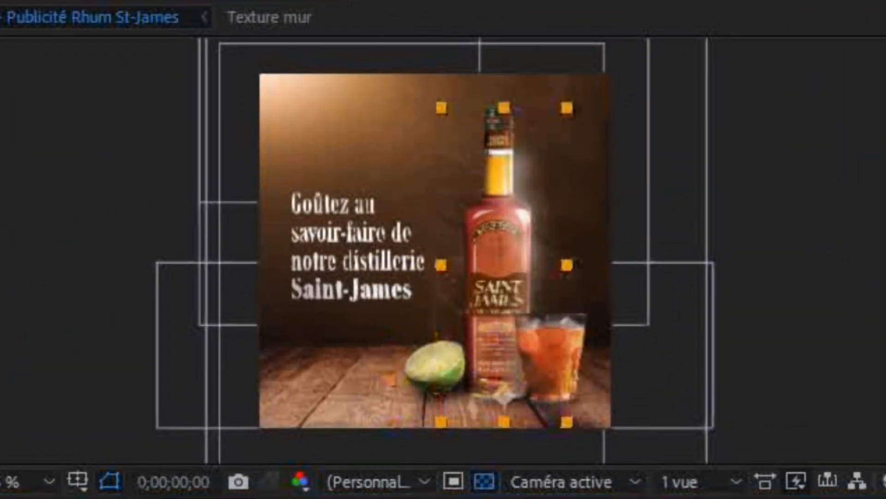
drag(502, 344, 497, 395)
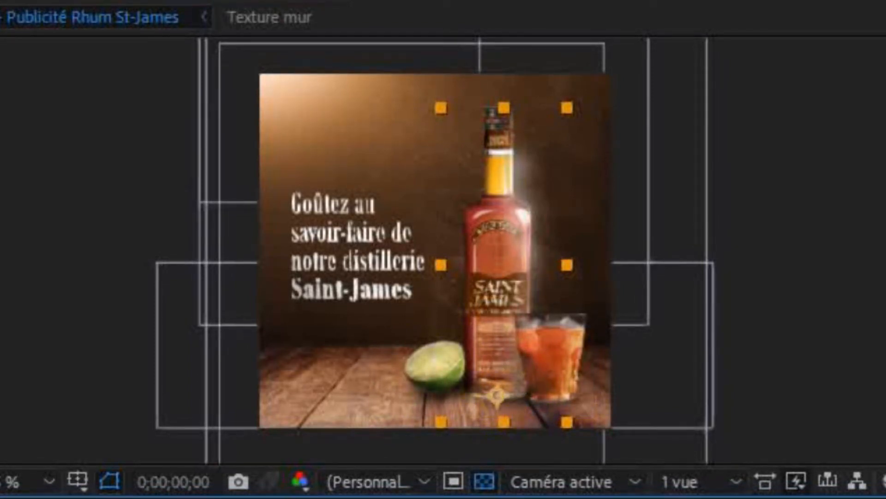
key(ctrl+Up)
drag(501, 456, 557, 394)
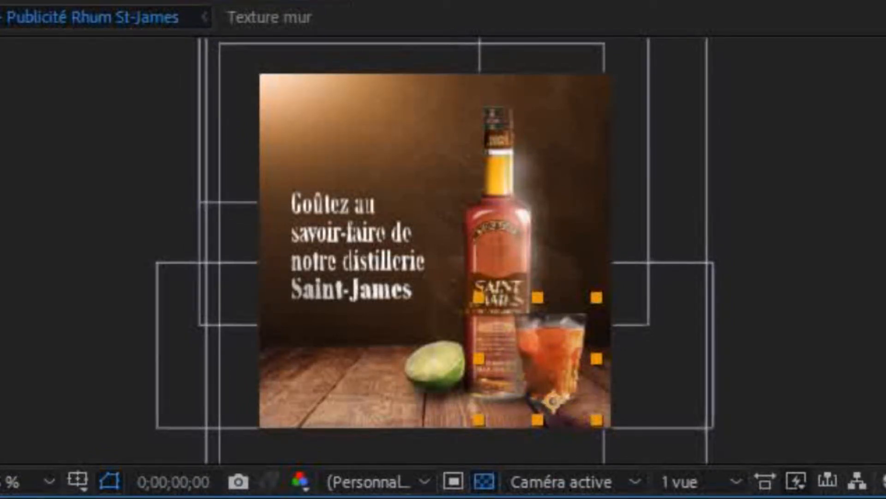
click(359, 417)
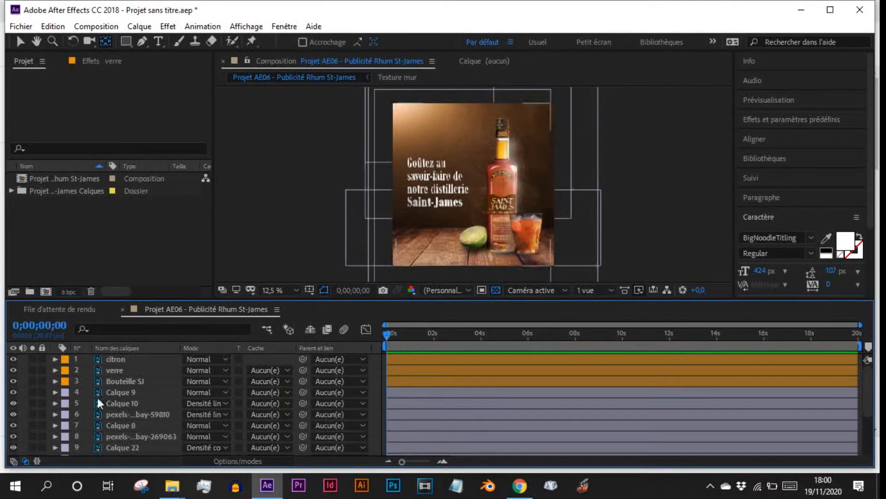
Show the Transform properties of the Bouteille SJ layer and add a Scale keyframe at 0;00;00;00.
click(119, 382)
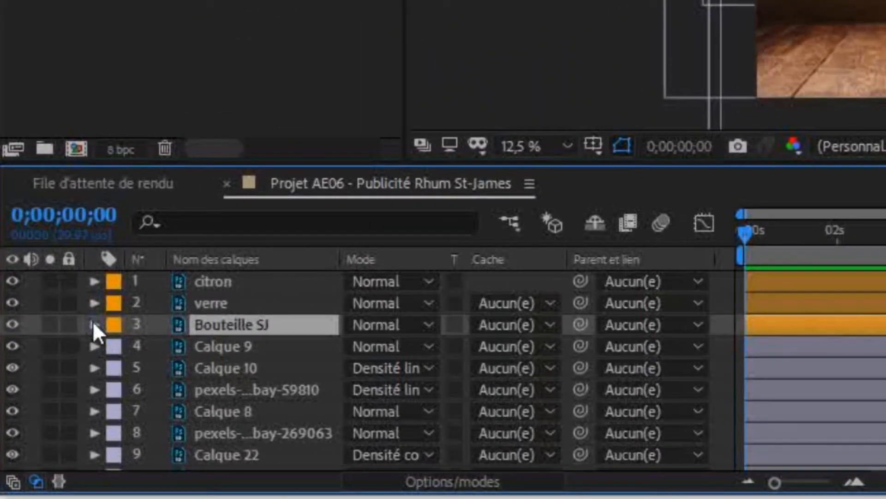
click(94, 325)
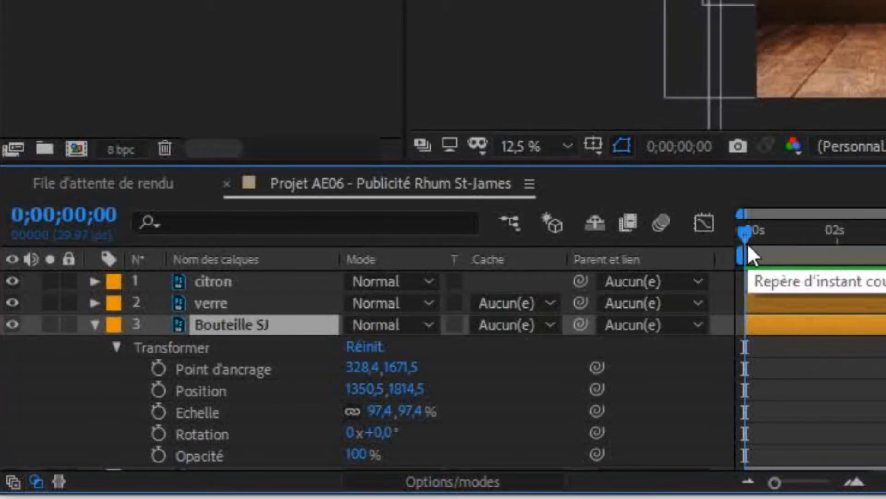
click(218, 406)
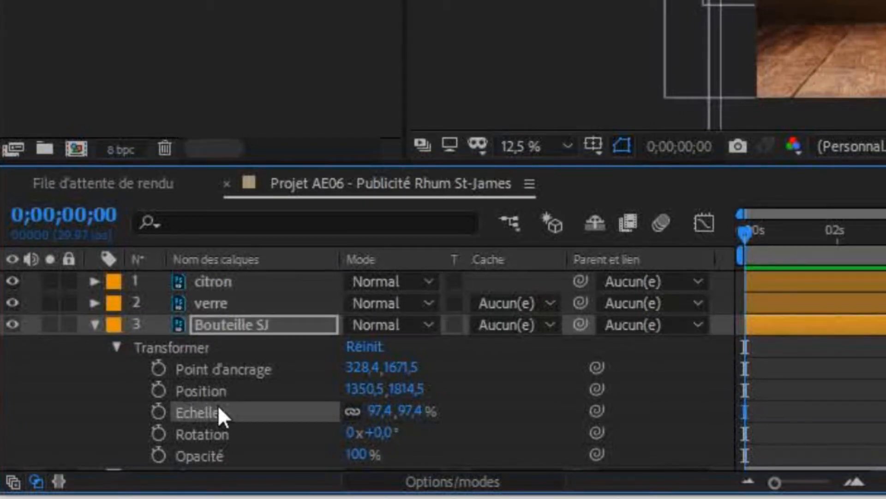
click(159, 411)
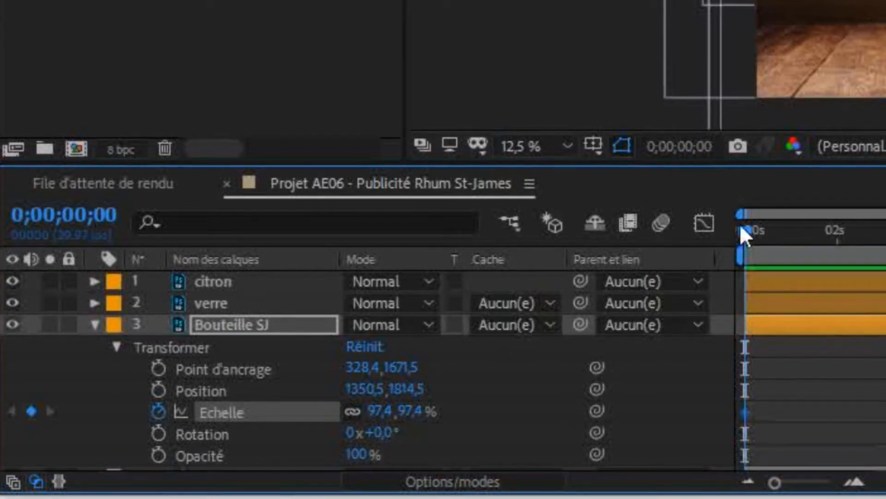
Add a second Scale keyframe to the bottle at 0;00;01;00, keeping its current scale.
drag(742, 231, 792, 232)
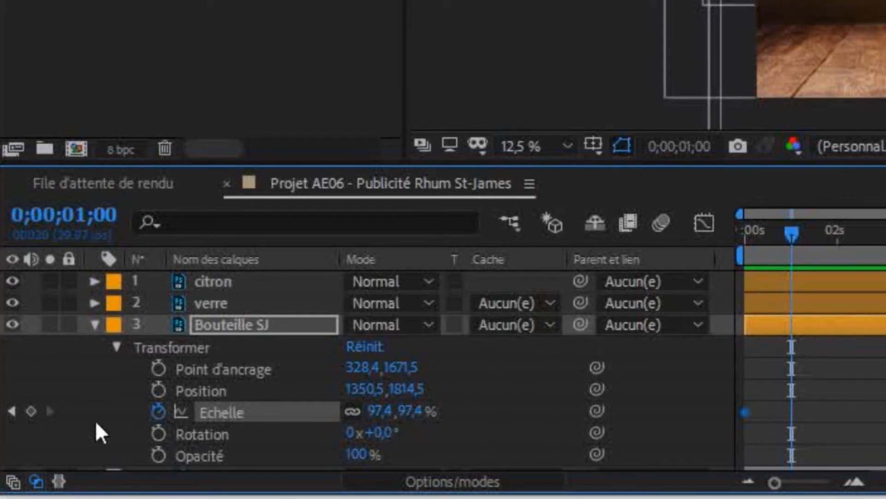
click(32, 410)
drag(793, 232, 772, 241)
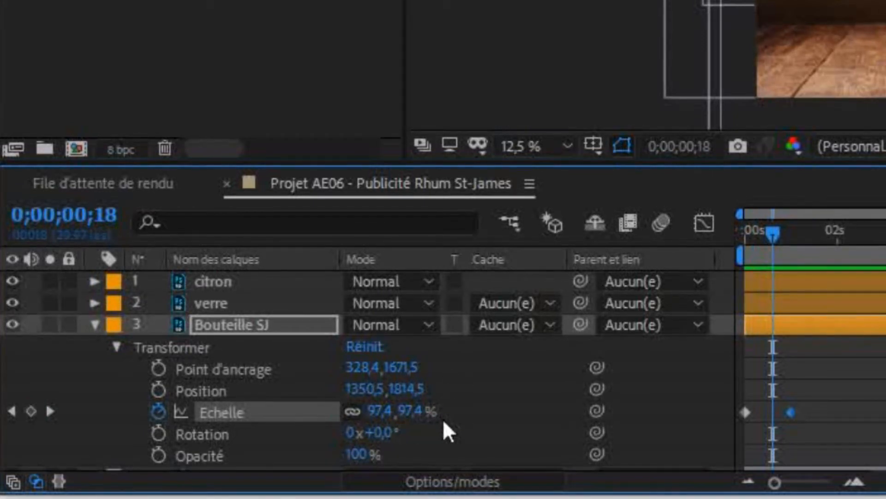
click(488, 414)
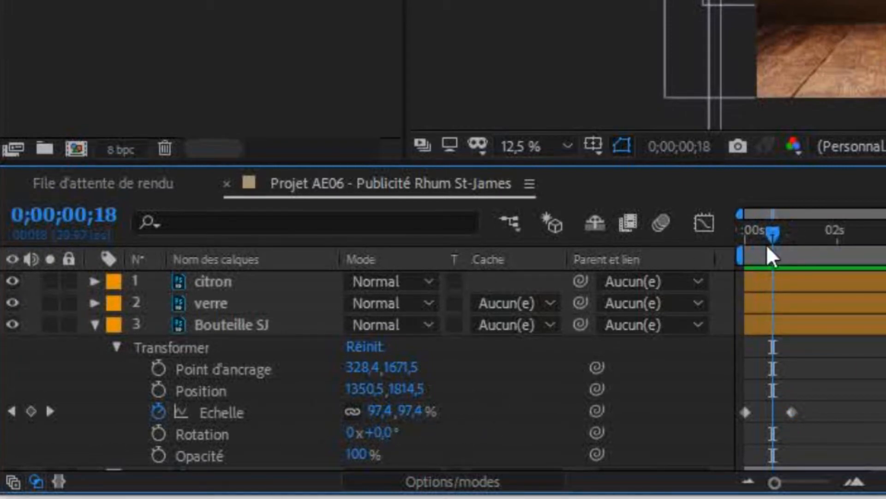
Set the bottle's Scale keyframe at 0;00;00;00 to 0% and preview the animation.
drag(773, 234, 733, 243)
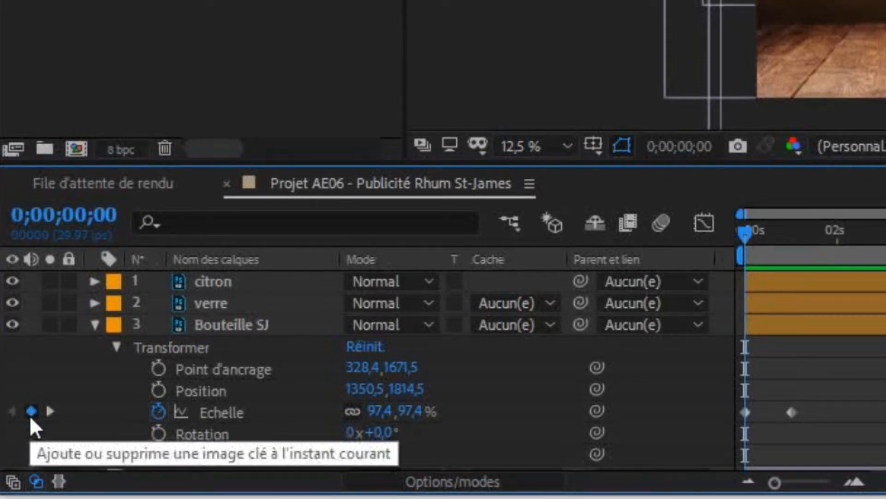
mouse_move(748, 413)
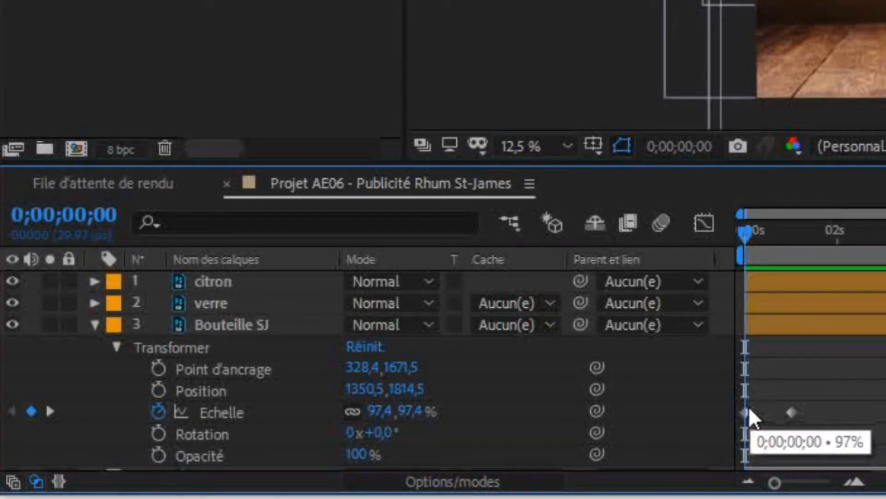
click(749, 411)
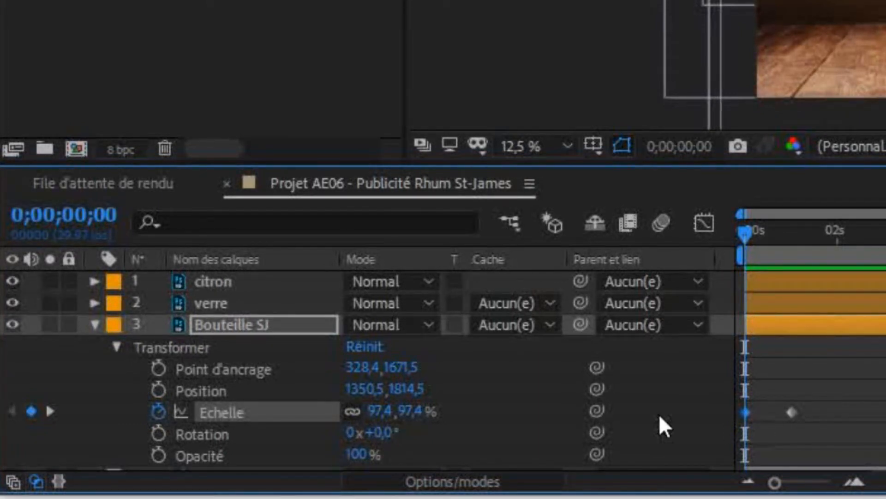
drag(416, 414, 395, 421)
click(423, 411)
text(0)
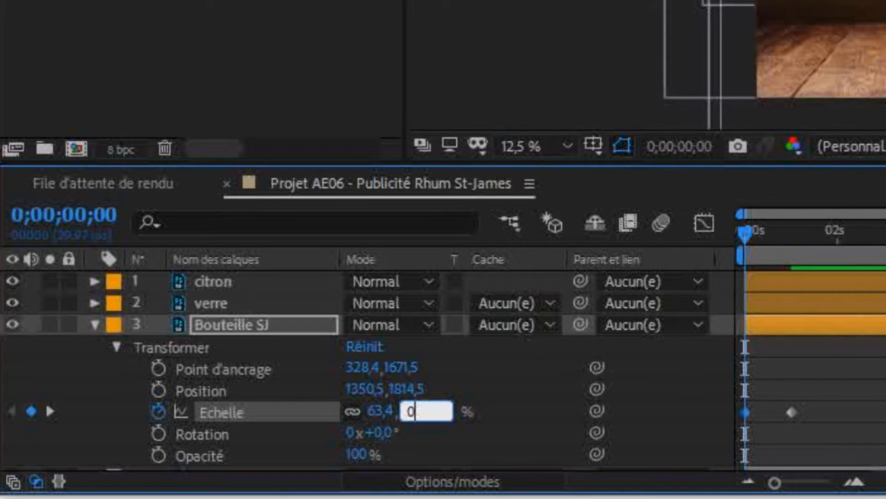
key(Return)
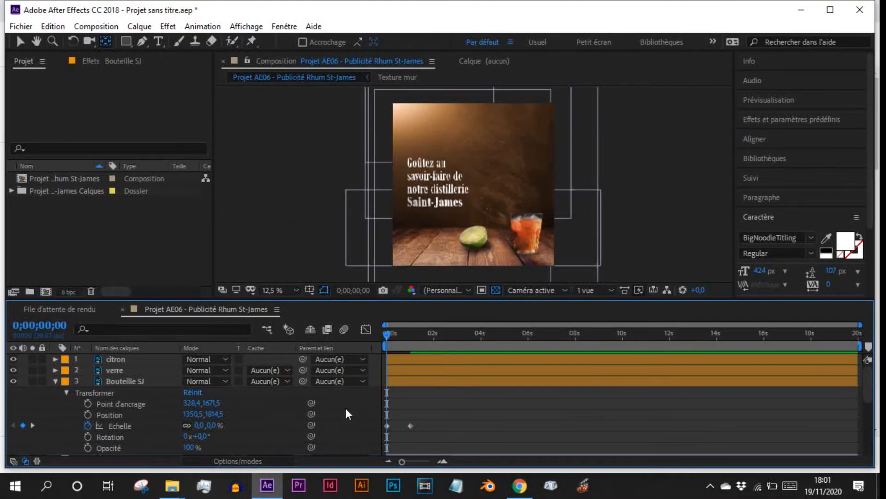
key(space)
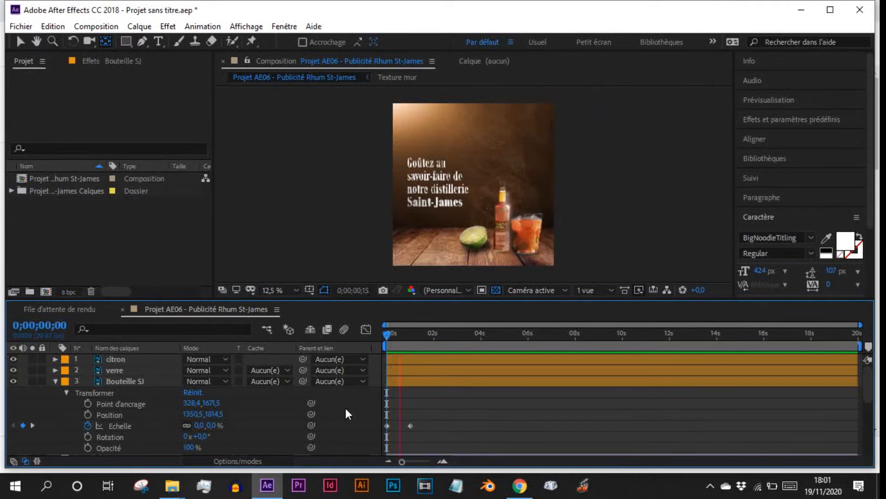
key(space)
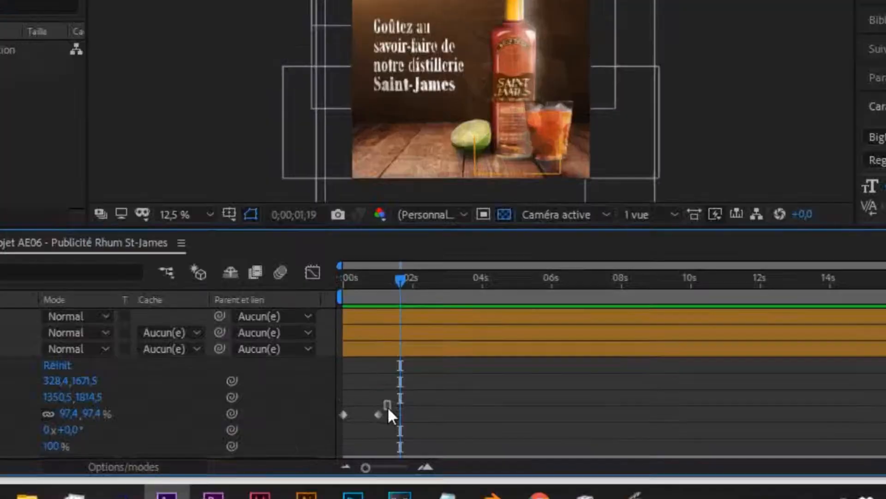
Set the incoming and outgoing keyframe velocity of both bottle Scale keyframes to 0 percent/s.
drag(419, 416, 384, 428)
right_click(222, 383)
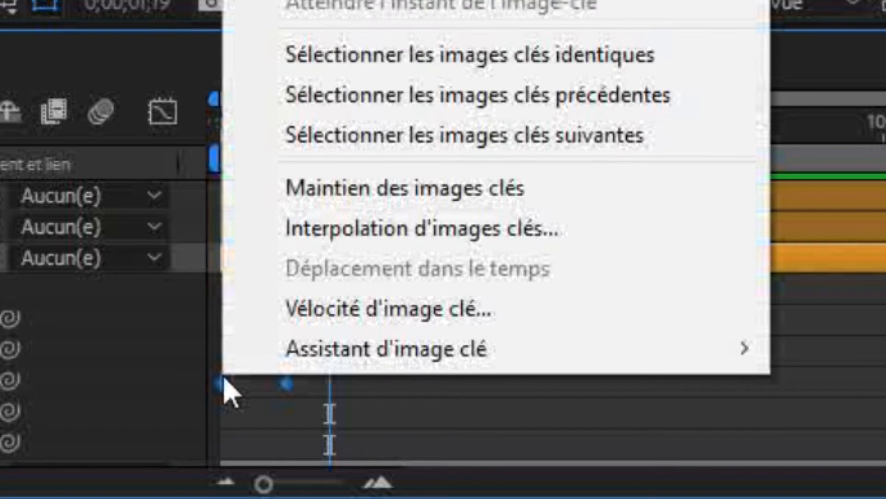
click(276, 318)
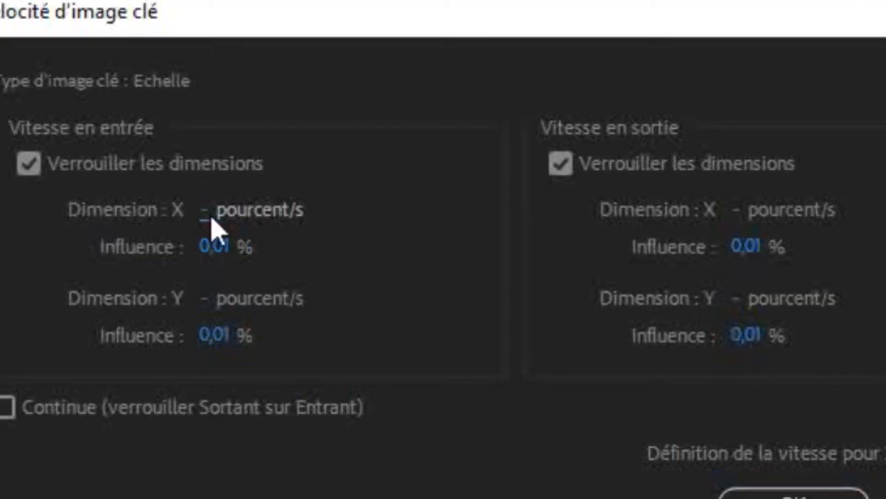
click(209, 212)
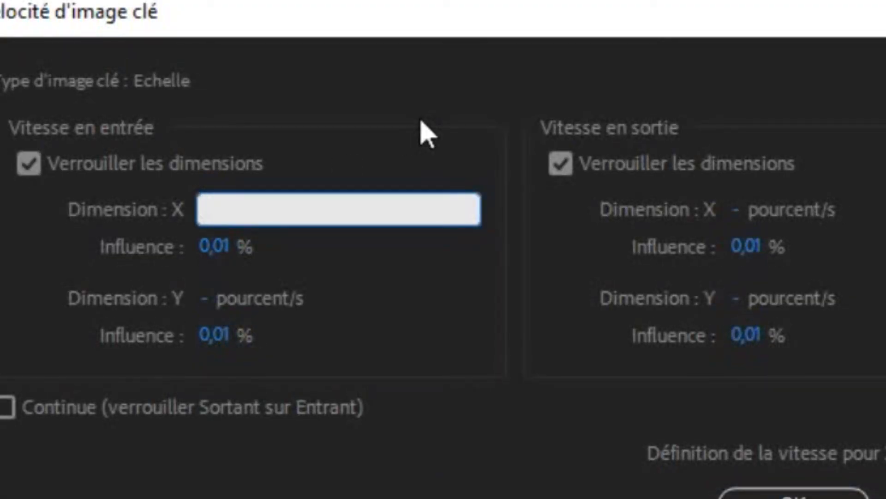
text(0)
key(Tab)
key(Tab)
key(Tab)
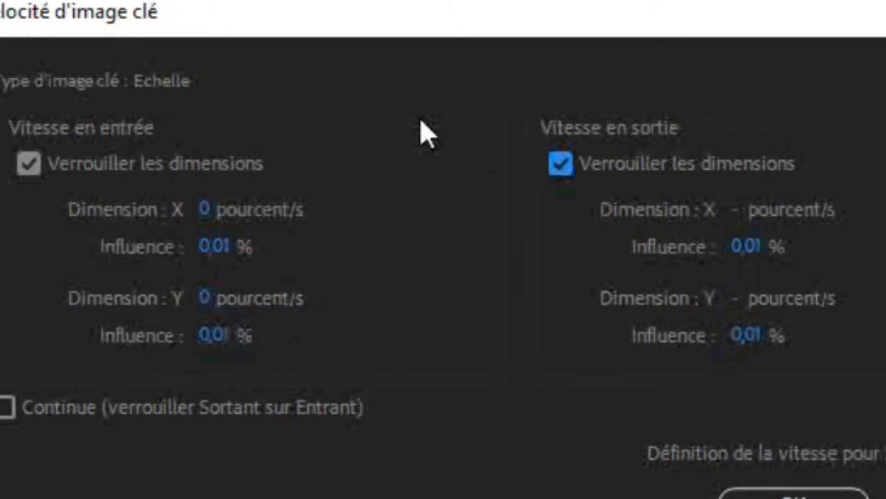
key(Tab)
text(0)
key(Tab)
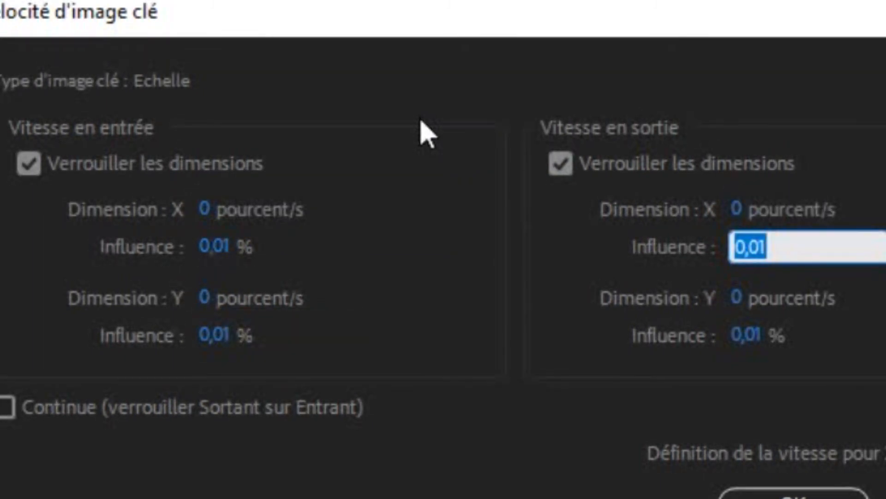
Set the outgoing and incoming influence of both Scale keyframes to 70%, apply it and return to the start of the composition.
text(70)
key(Tab)
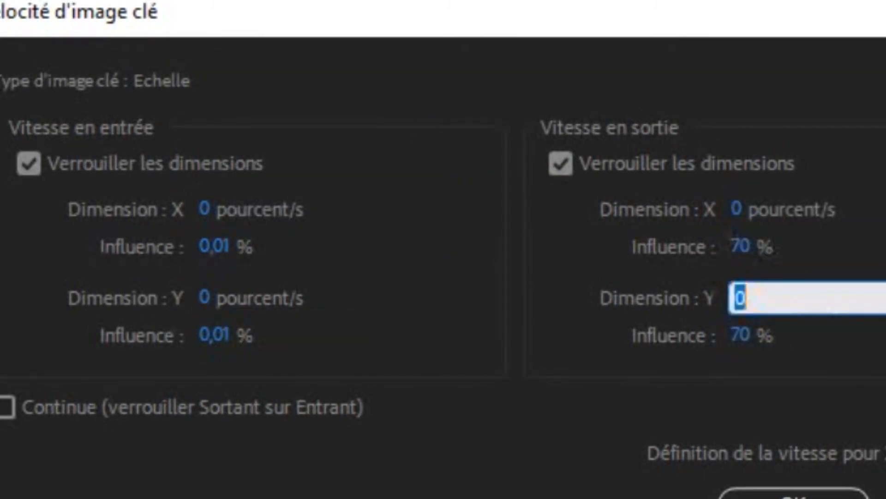
key(Tab)
key(Tab)
key(Tab)
key(Tab)
key(Tab)
key(Tab)
key(Tab)
text(70)
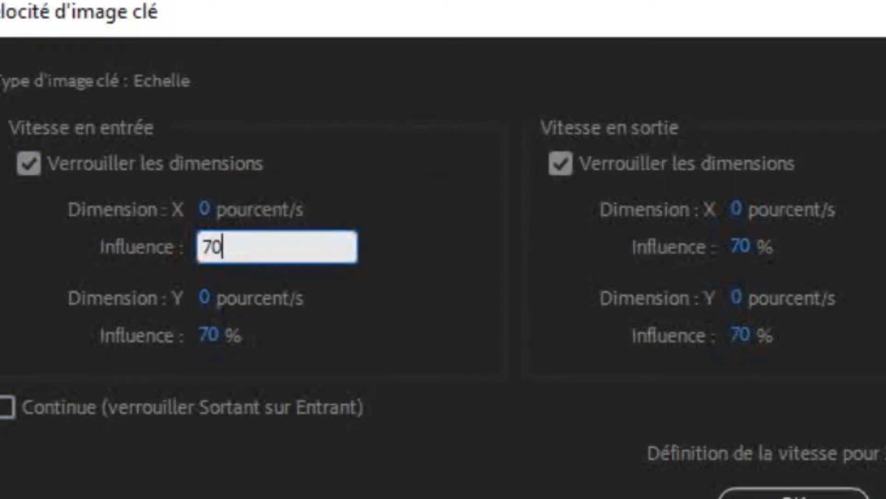
click(485, 492)
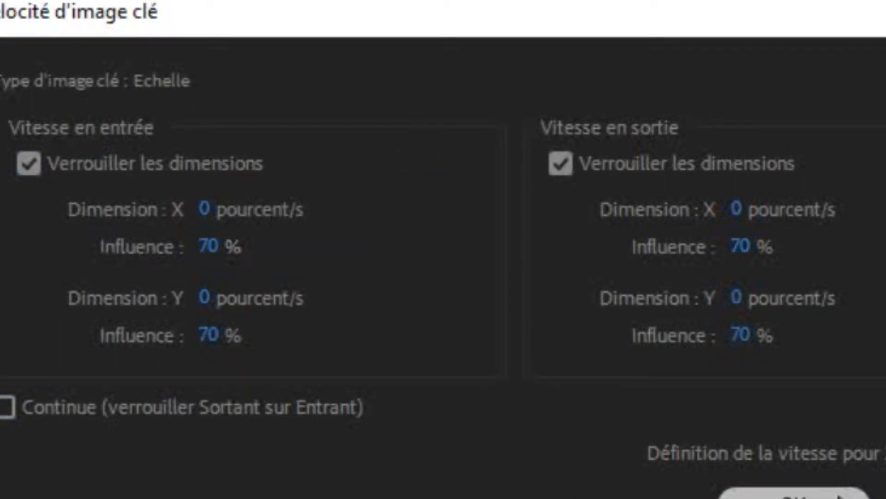
click(794, 493)
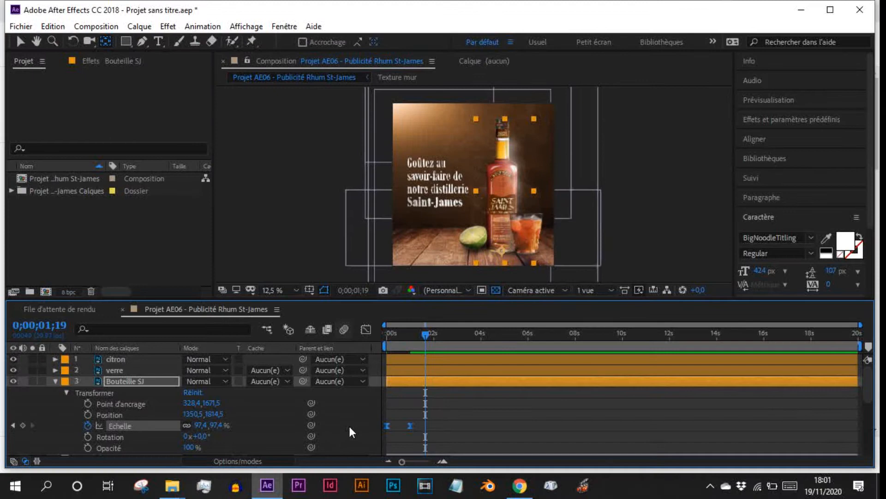
key(Home)
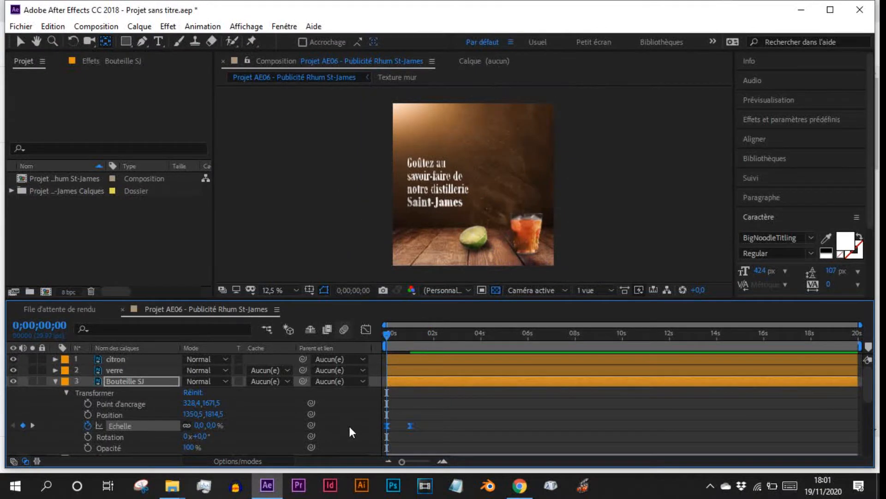
Preview the bottle's eased scale-up animation from the start of the composition and deselect its keyframes.
key(space)
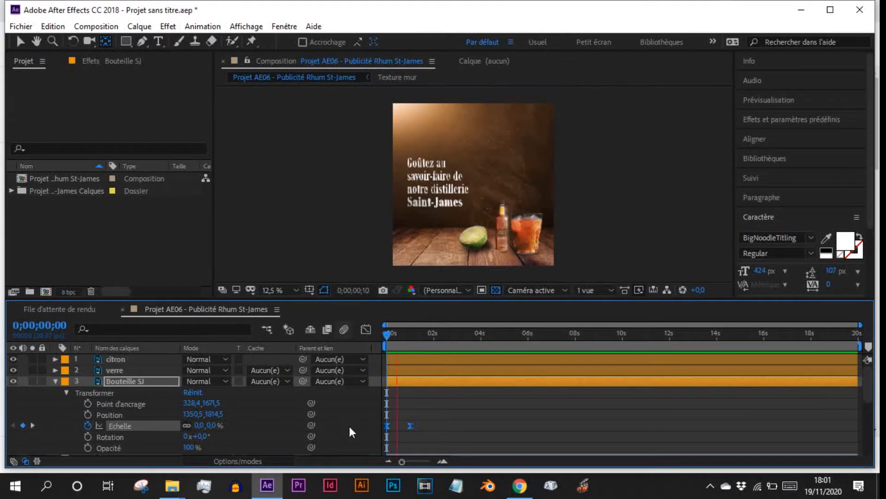
key(space)
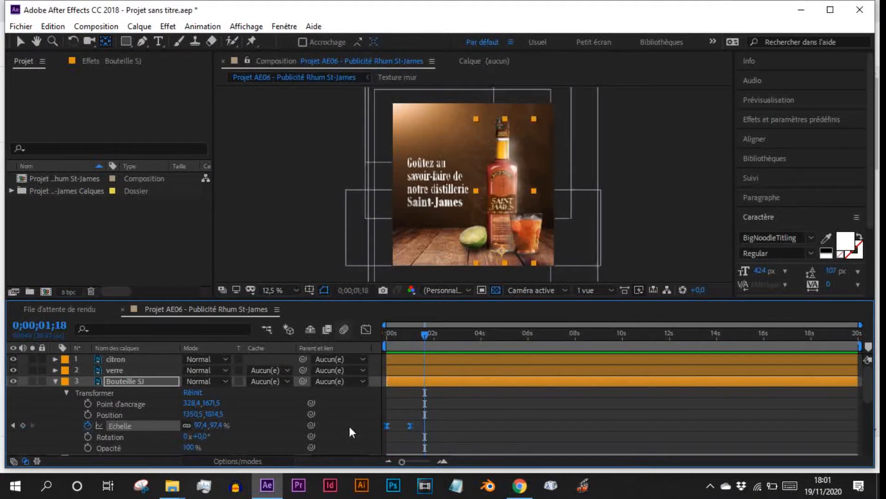
click(362, 426)
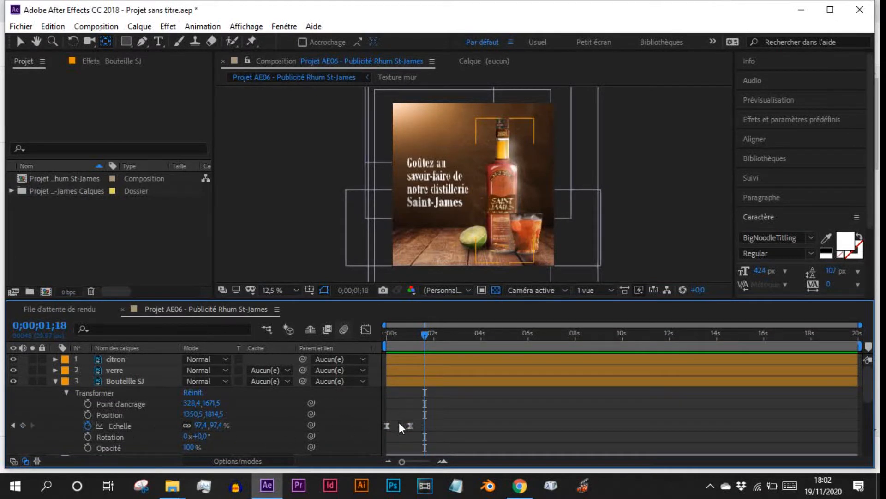
Copy both Scale keyframes of the Bouteille SJ layer.
click(115, 370)
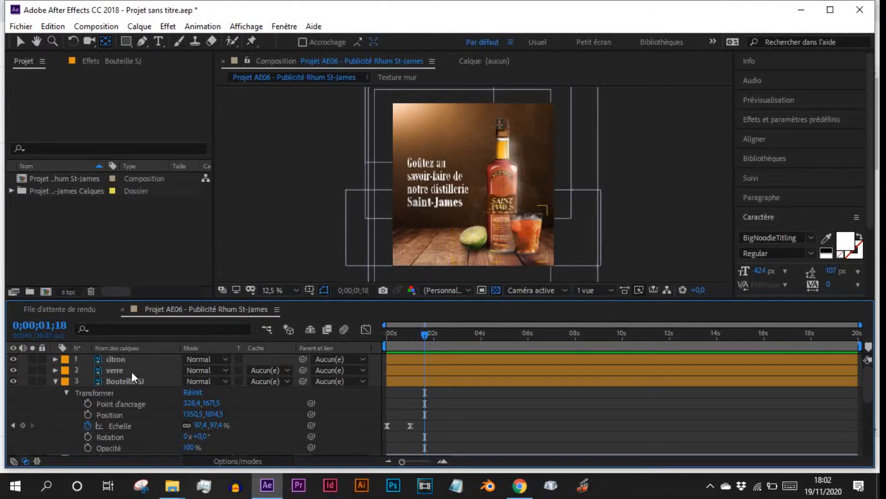
click(359, 406)
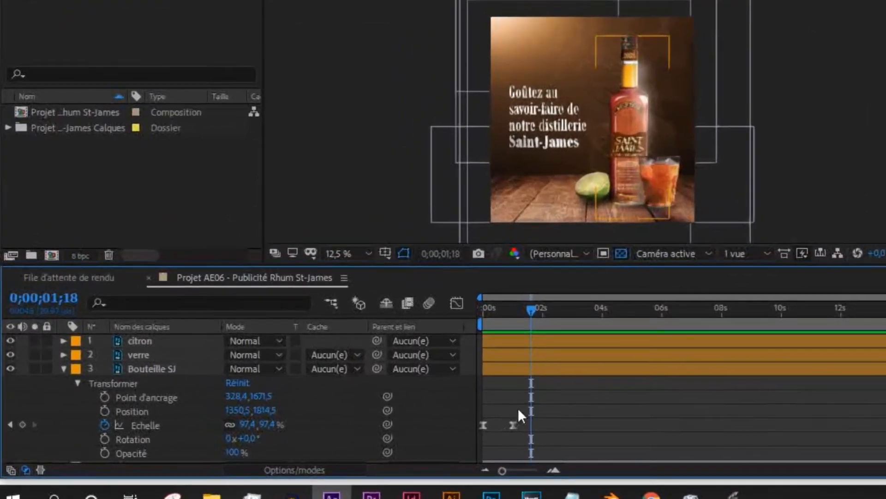
drag(421, 414, 378, 431)
drag(658, 433, 659, 432)
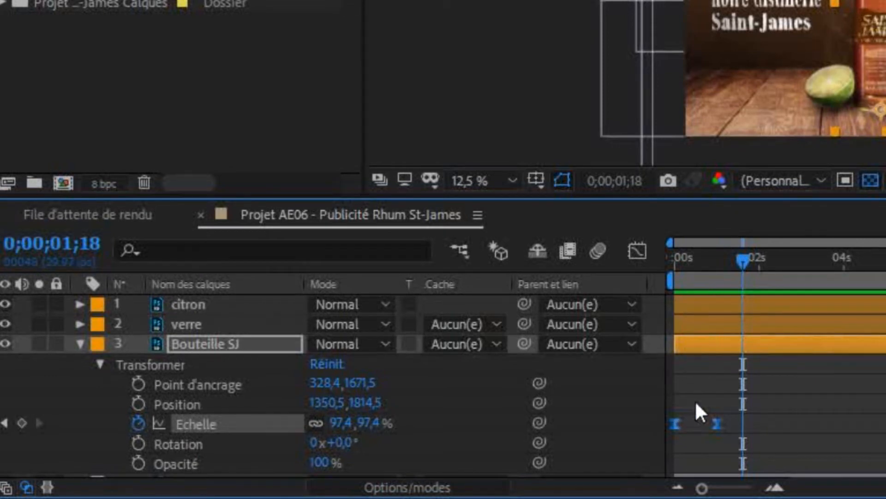
key(ctrl+c)
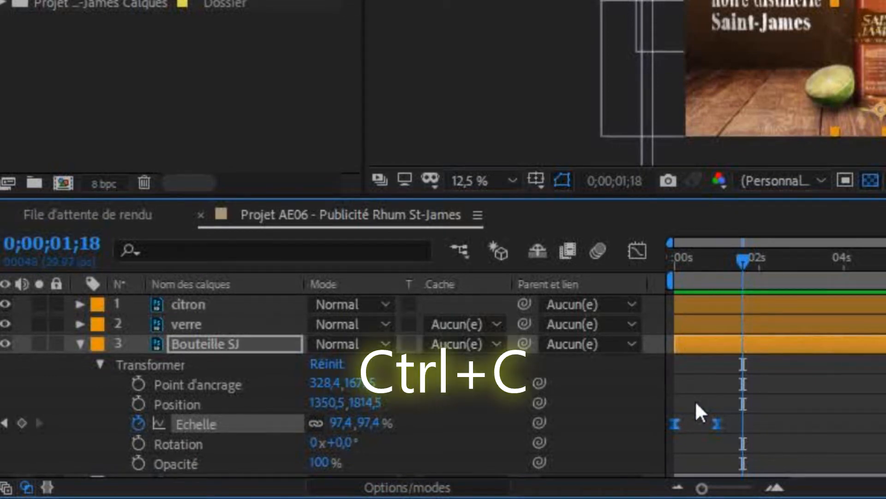
Paste the copied Scale keyframes onto the verre layer's Scale property, starting at 0;00;00;00.
click(82, 343)
click(204, 323)
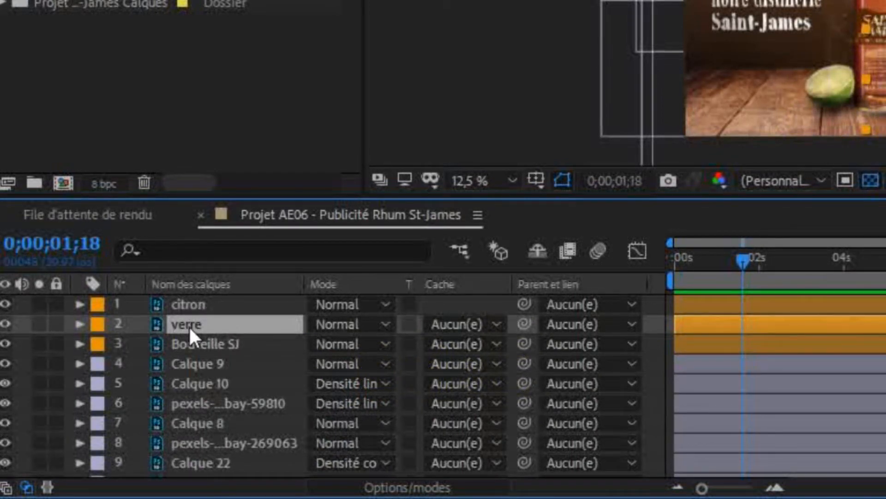
key(s)
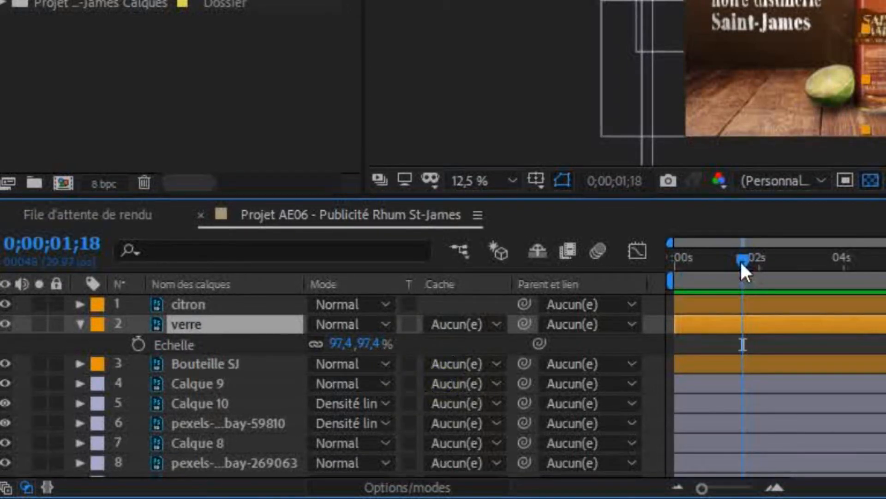
drag(742, 259, 659, 273)
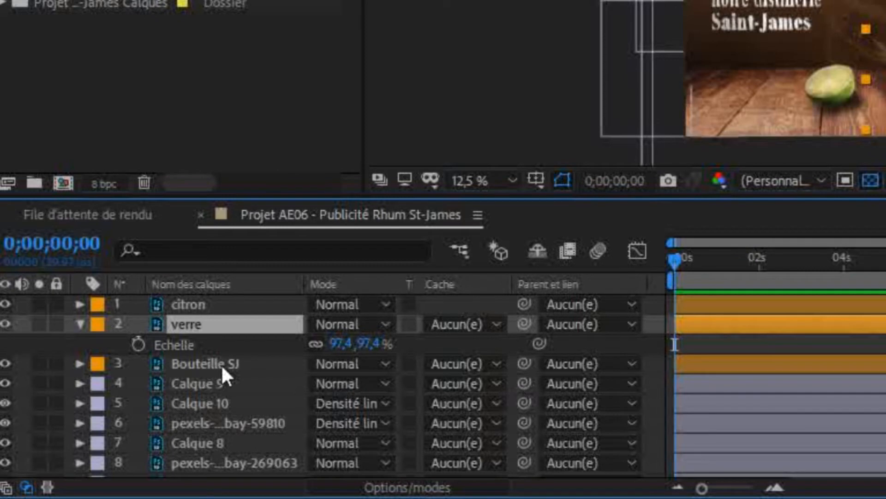
click(187, 344)
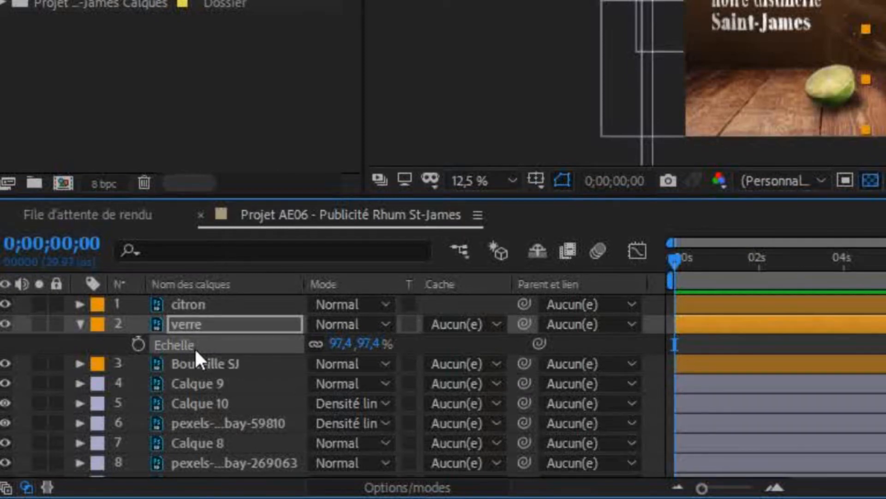
key(ctrl+v)
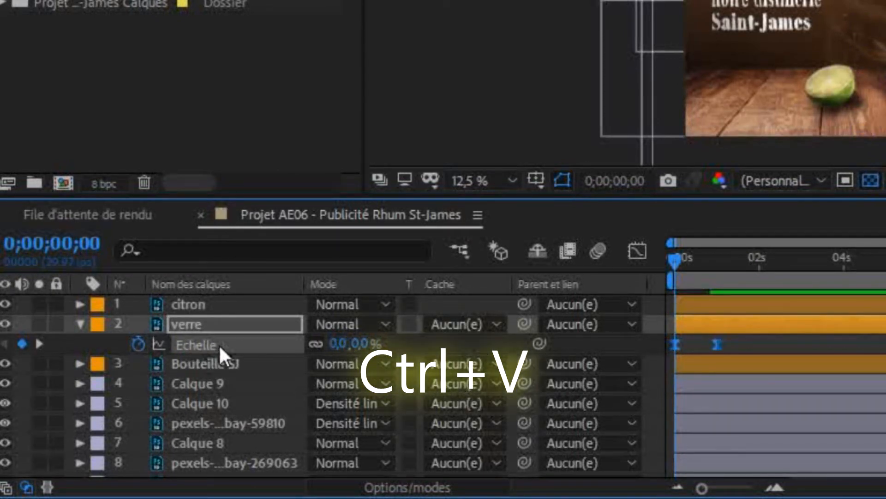
Paste the same Scale keyframes onto the citron layer's Scale property, starting at 0;00;00;00.
click(80, 325)
click(198, 304)
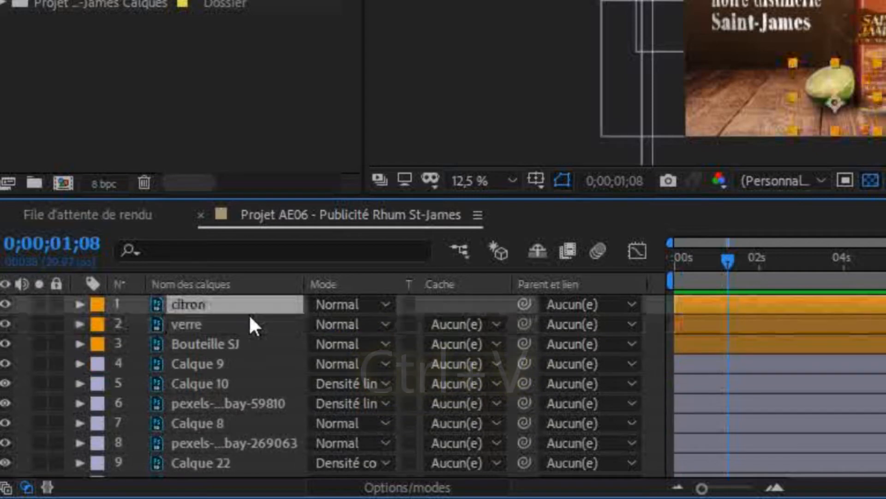
key(s)
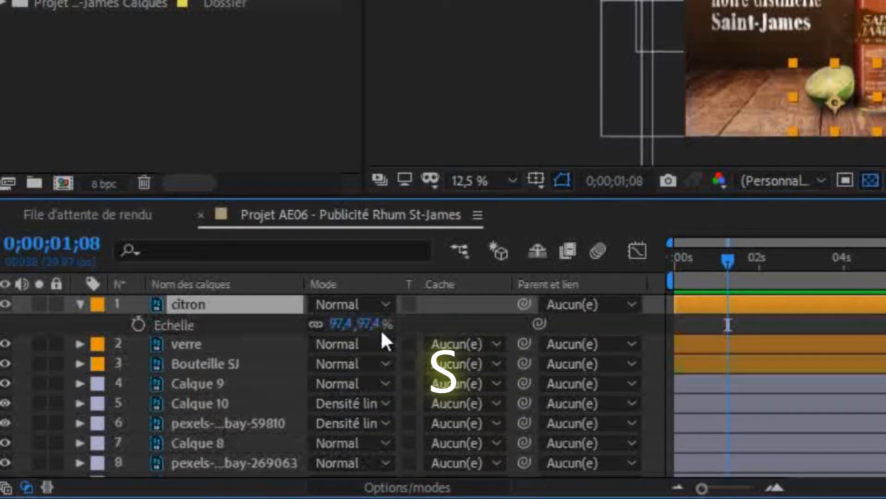
click(202, 325)
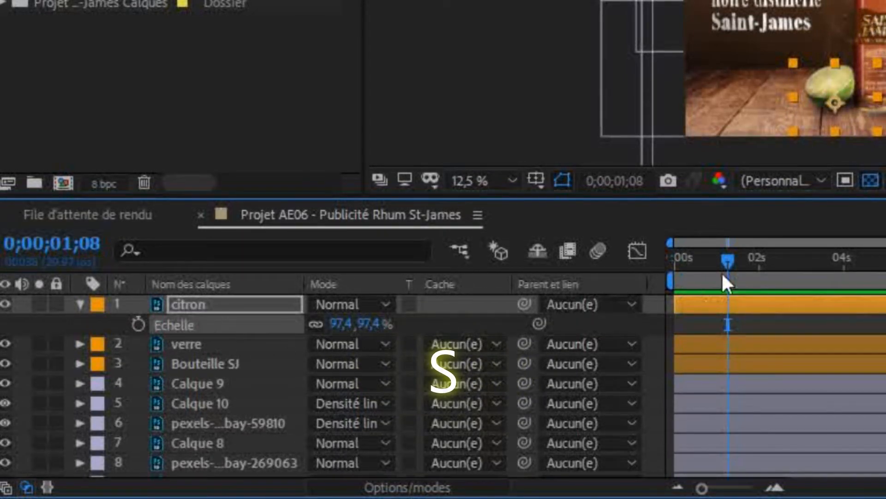
drag(705, 262, 658, 264)
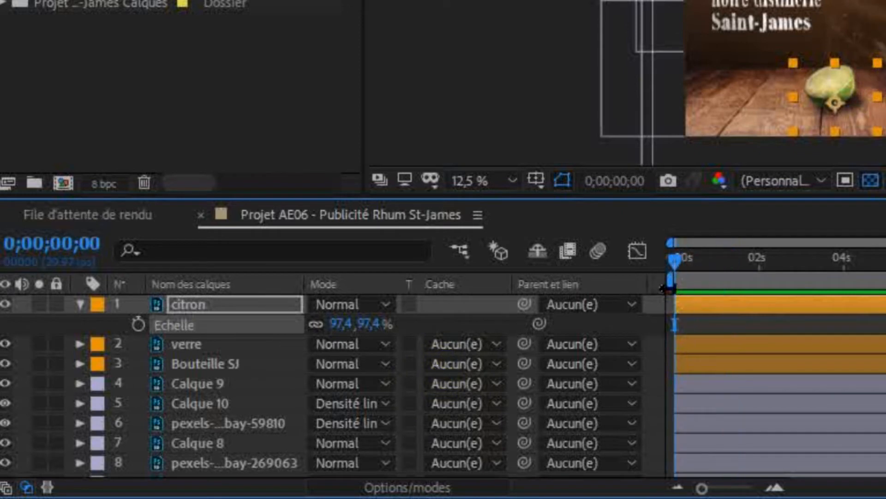
key(ctrl+v)
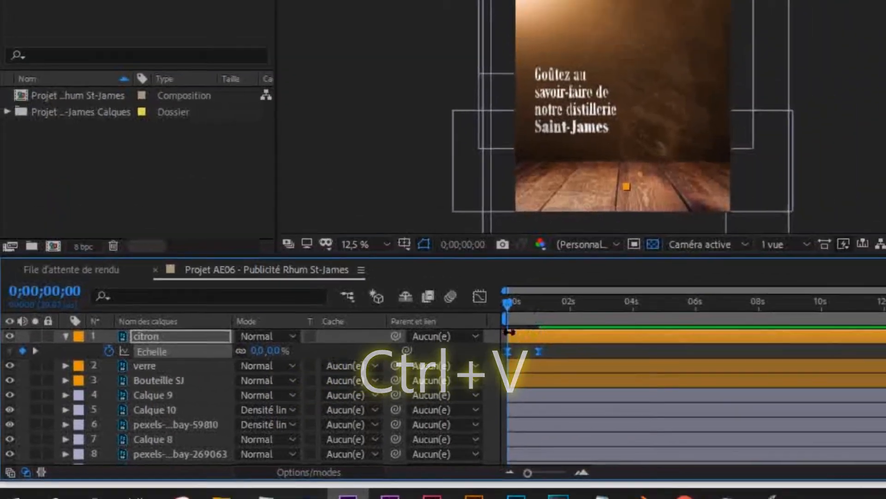
Preview the combined scale-up of the bottle, glass and lime, and return to 0;00;00;00.
key(space)
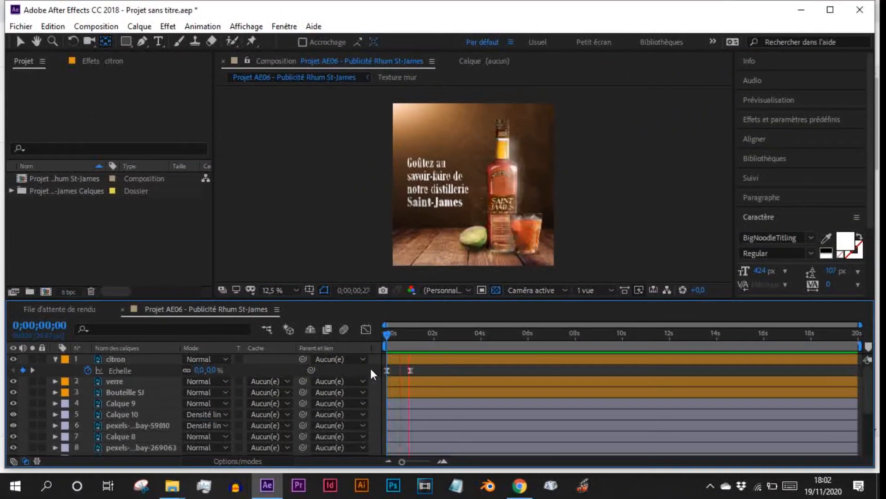
key(space)
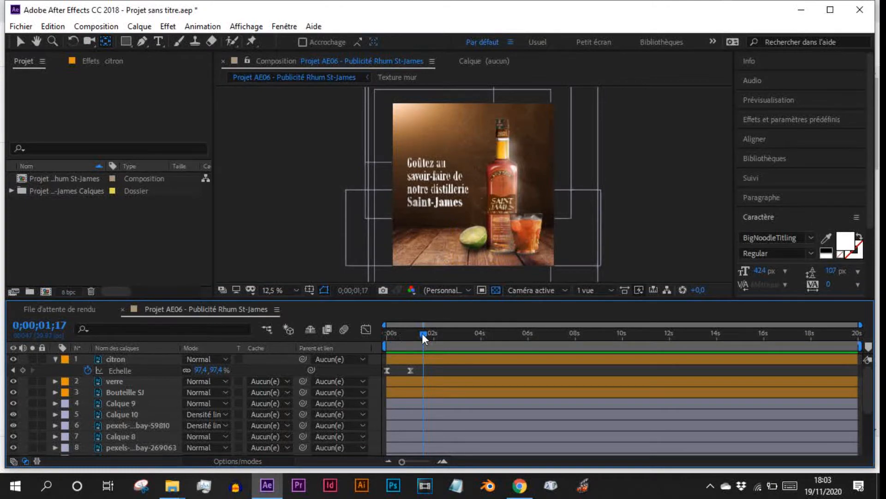
drag(424, 334, 387, 337)
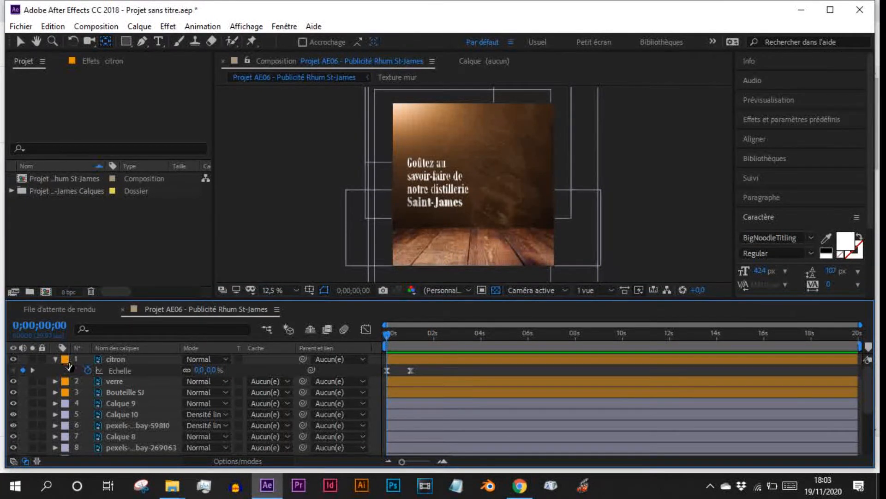
Collapse the citron layer and change the label colour of the "Goûtez ...aint-James" text layer to green (Vert).
click(53, 358)
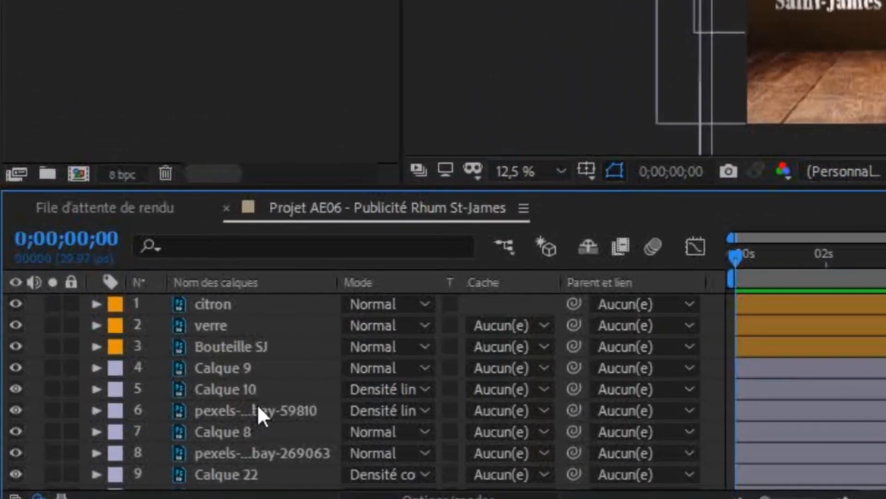
scroll(258, 403, down, 4)
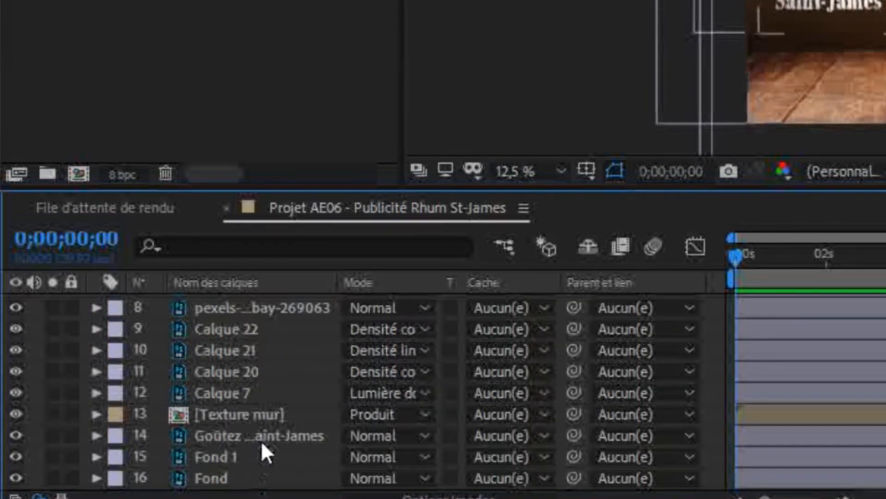
click(262, 436)
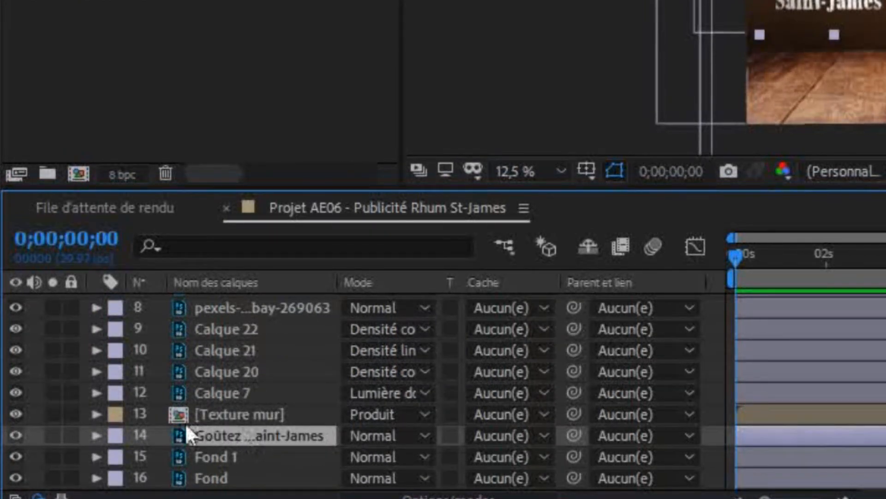
click(116, 436)
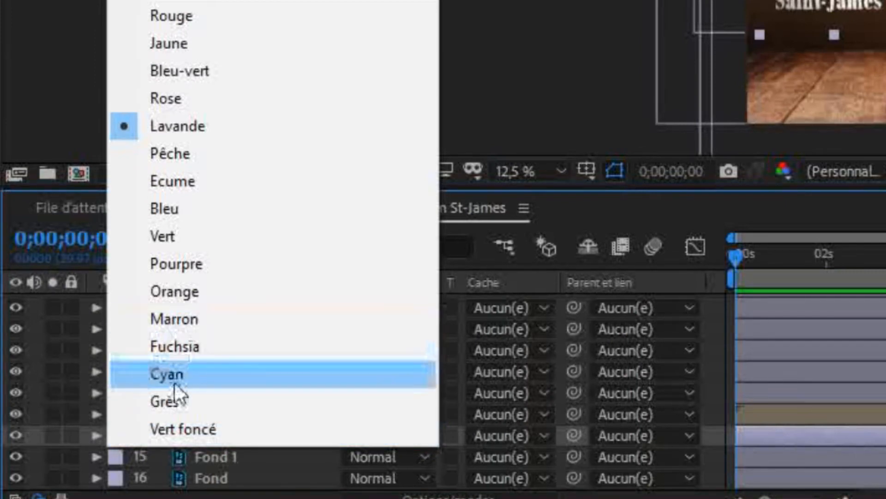
click(246, 244)
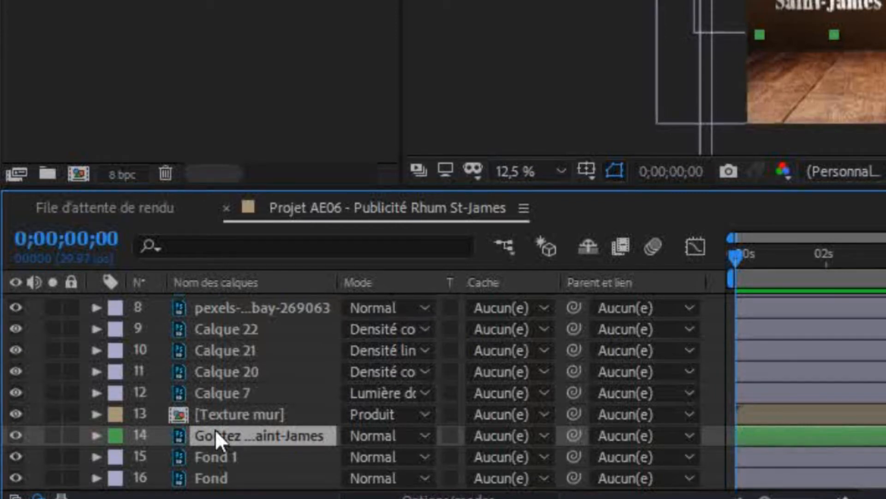
Expand the text layer's transform properties and start Position and Opacity keyframes at 0;00;00;00.
click(96, 436)
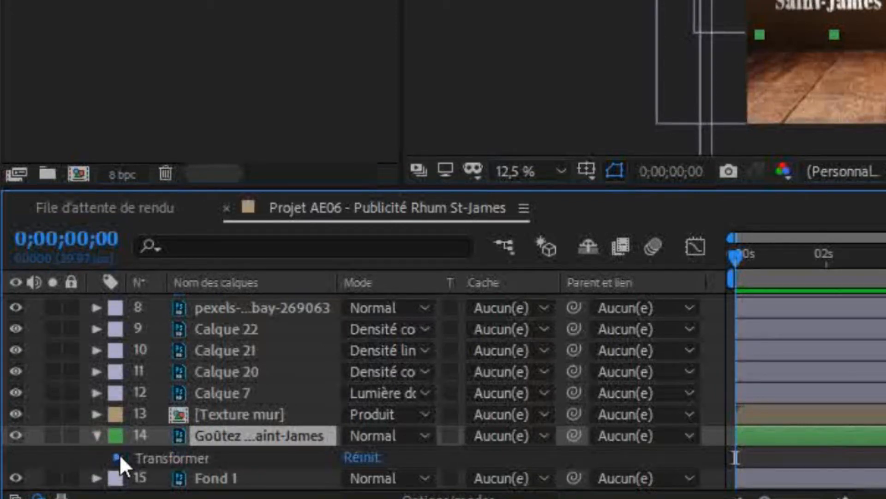
click(116, 457)
scroll(223, 383, down, 3)
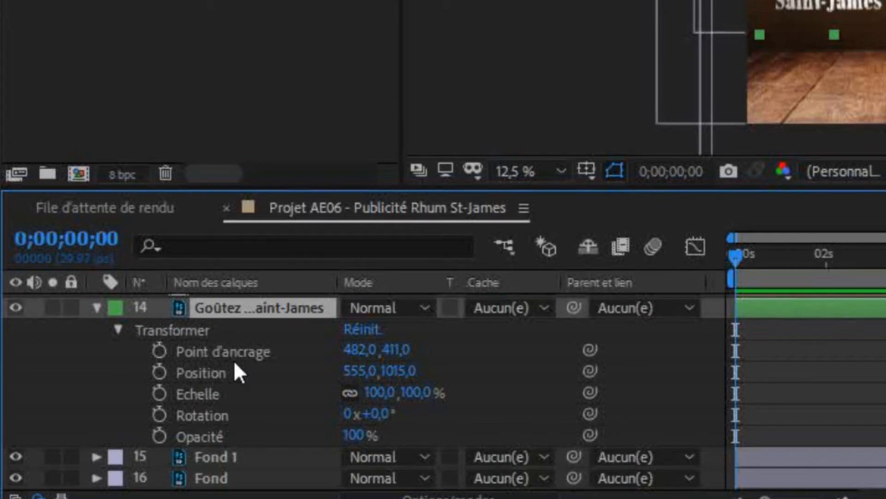
click(159, 372)
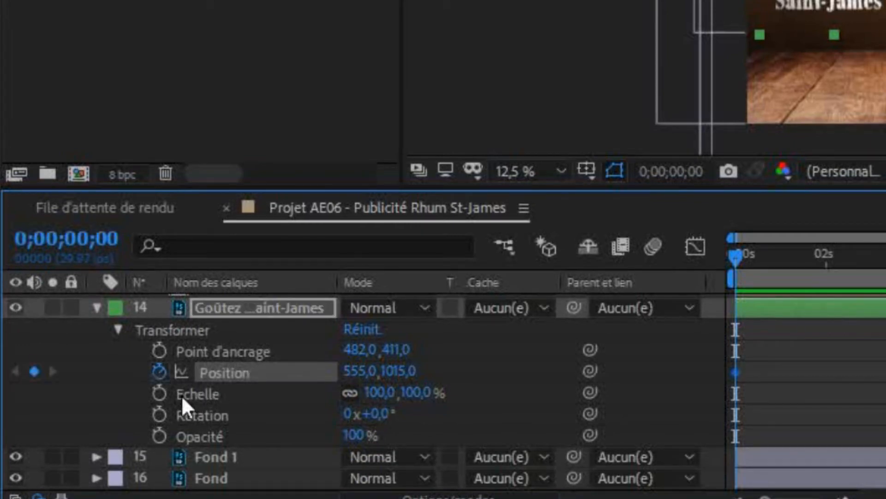
click(159, 432)
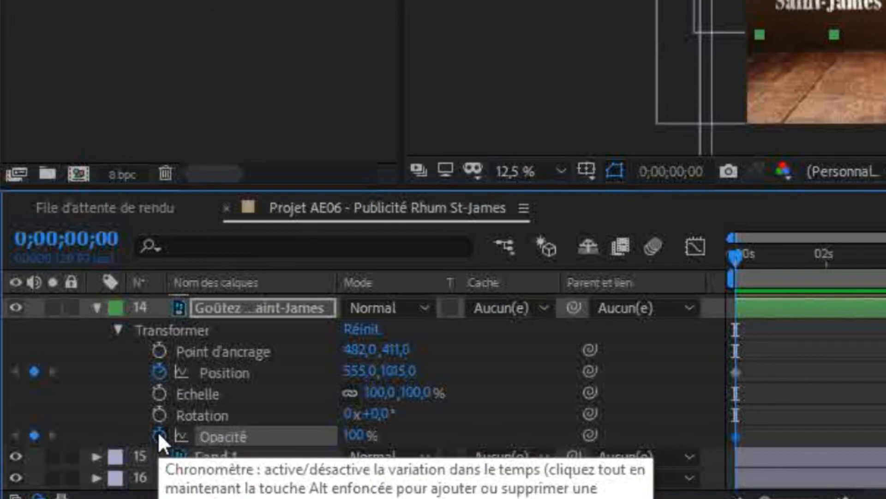
Add second Position and Opacity keyframes to the text layer at 0;00;01;00, keeping their current values.
drag(736, 252, 784, 255)
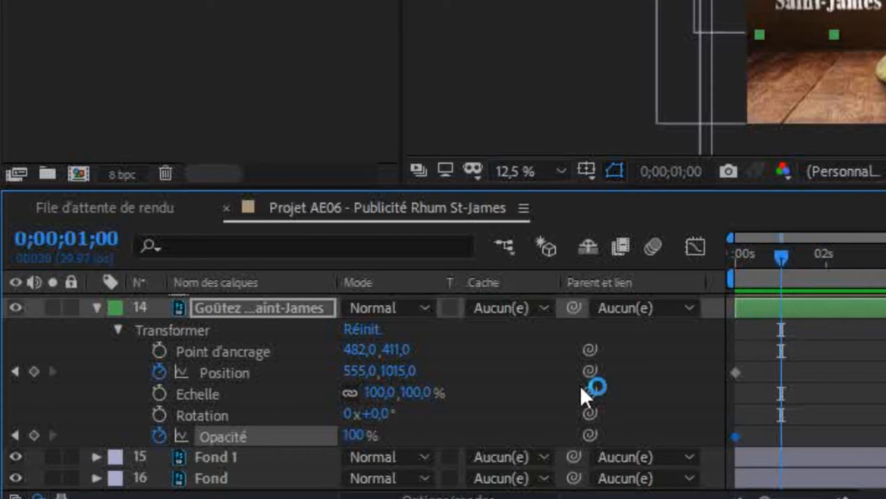
click(34, 371)
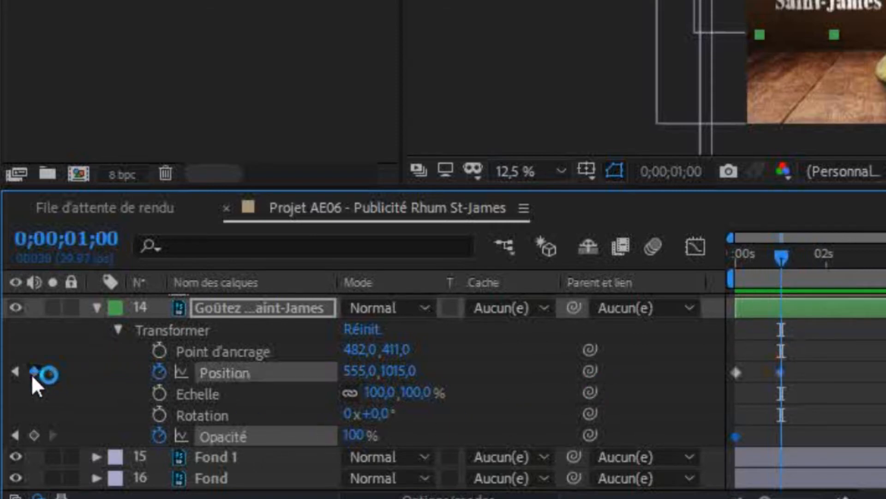
click(34, 434)
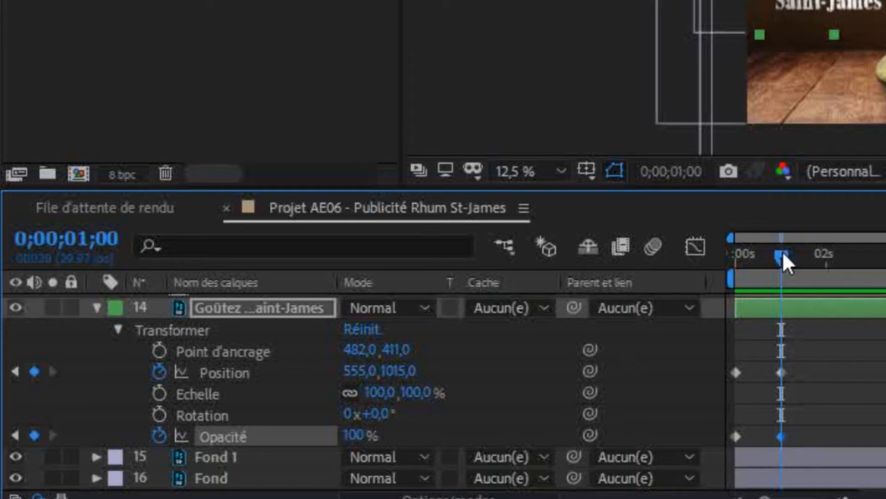
At 0;00;00;00, set the text layer's vertical Position to 1125 and its Opacity to 0%.
key(Home)
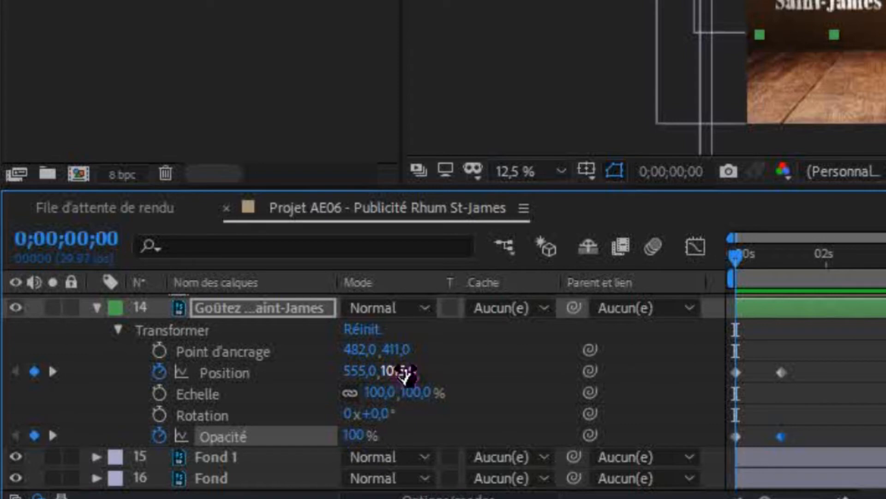
drag(401, 376, 537, 370)
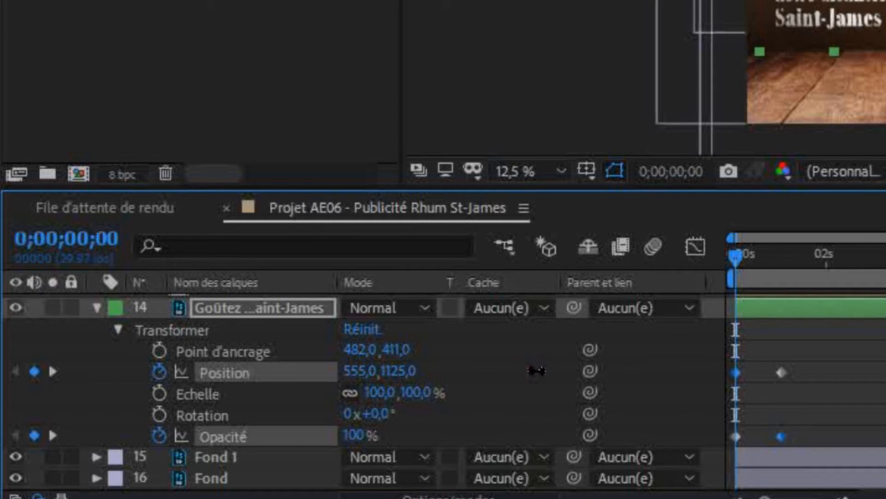
drag(370, 436, 180, 416)
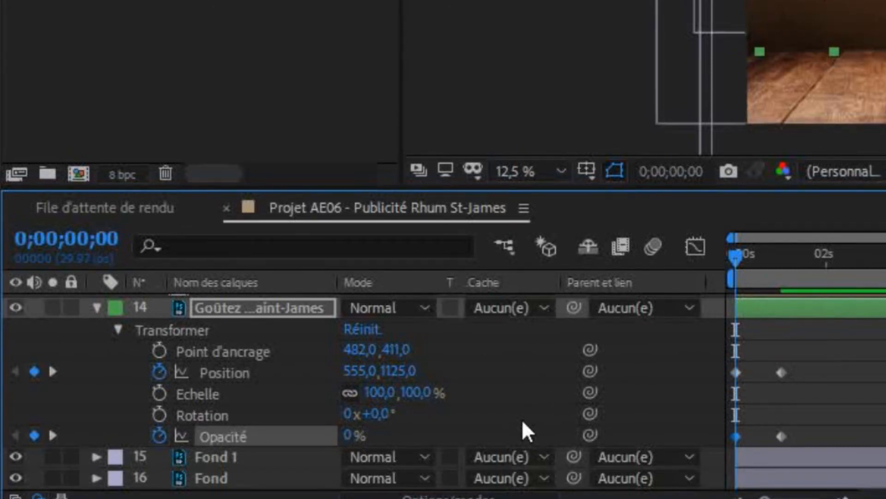
Set the keyframe velocity of both Opacity keyframes on the text layer to 0 percent/s with 70% influence, incoming and outgoing.
click(717, 361)
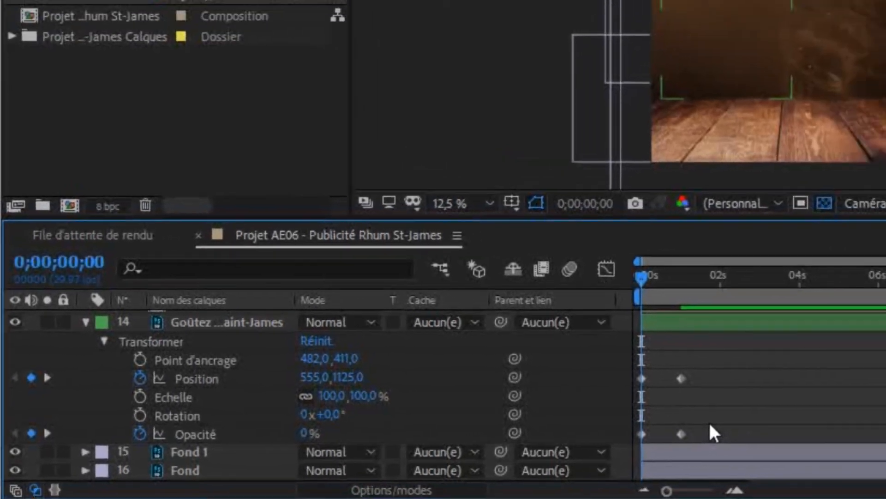
drag(814, 424, 737, 443)
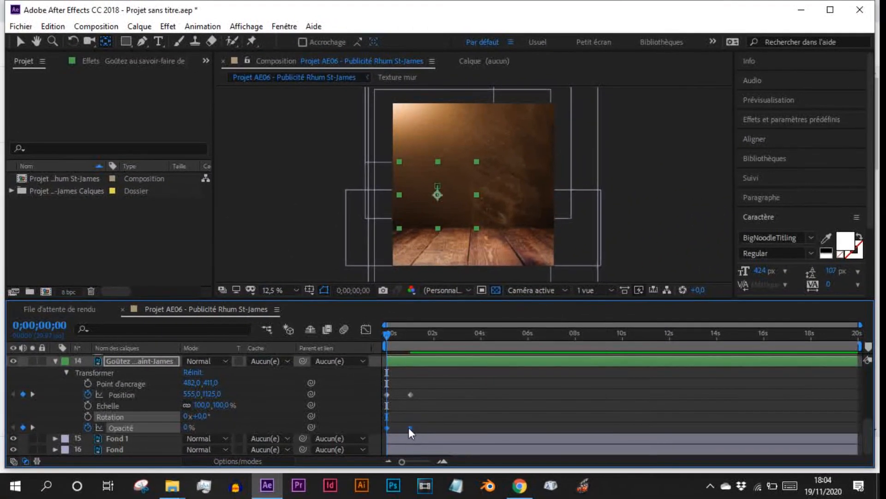
right_click(439, 428)
click(489, 460)
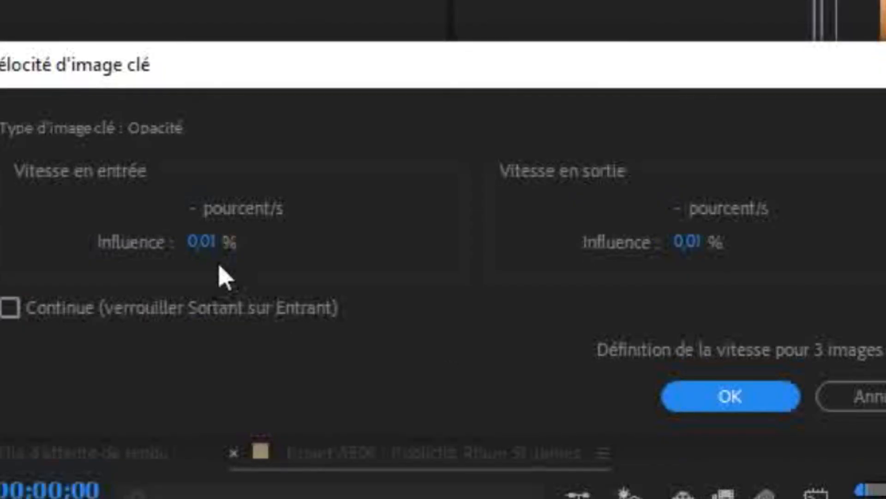
click(194, 209)
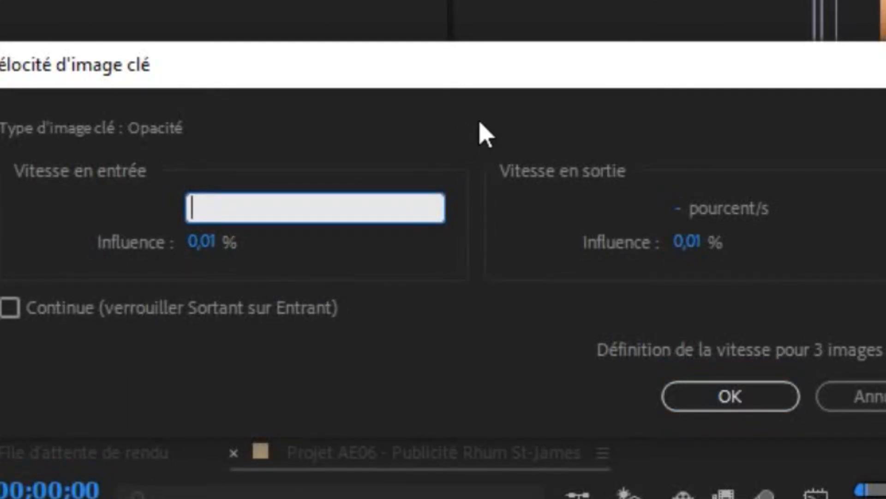
text(0)
key(Tab)
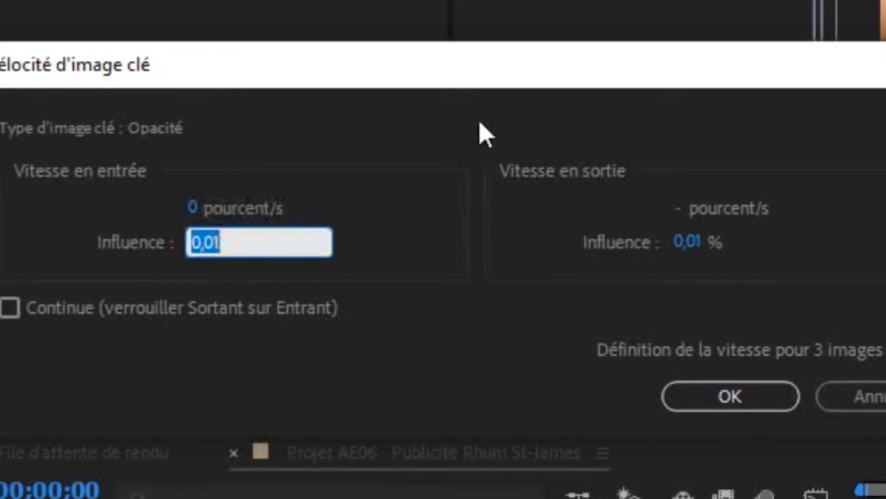
text(70)
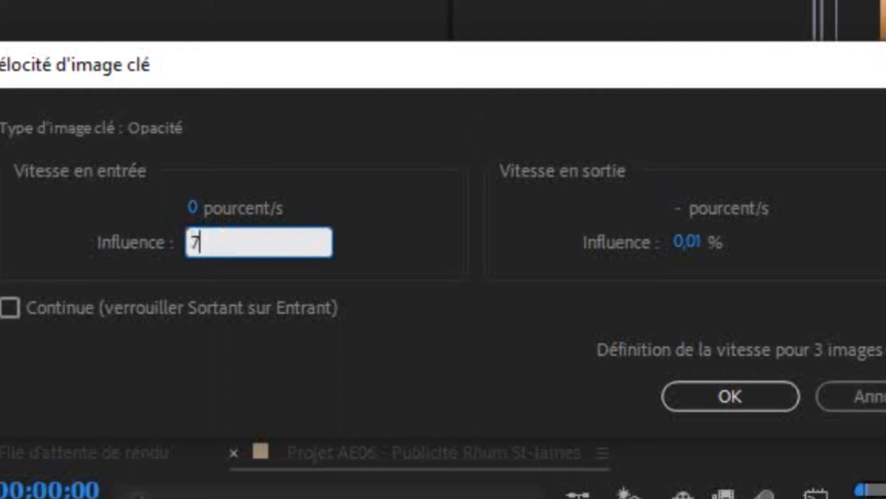
key(Tab)
text(0)
key(Tab)
text(70)
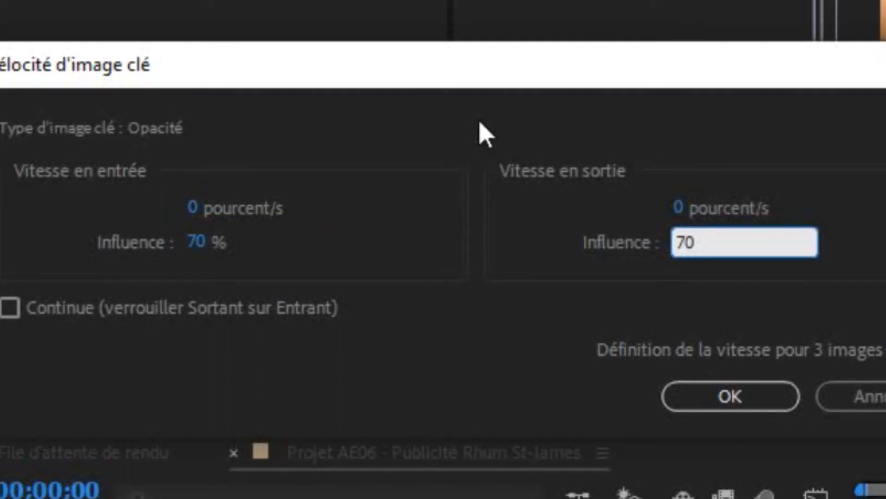
click(781, 397)
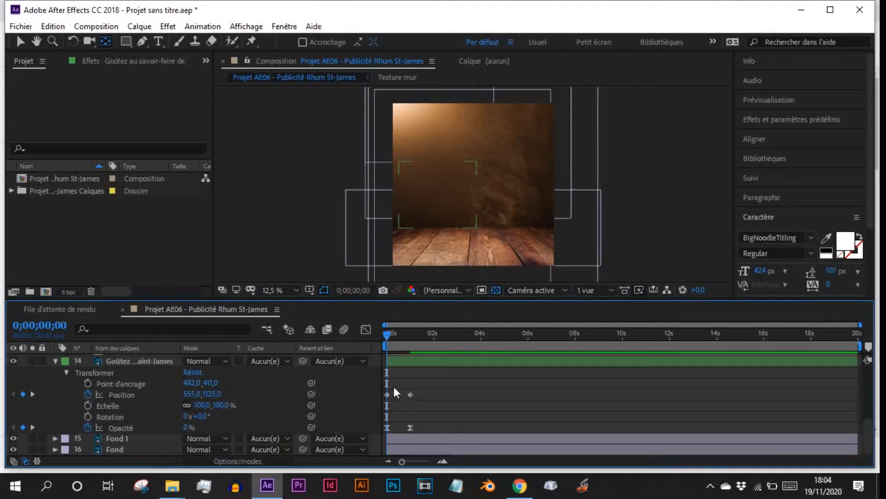
Set the keyframe velocity of both Position keyframes on the text layer to 0 pixels/s with 70% influence, incoming and outgoing.
click(411, 394)
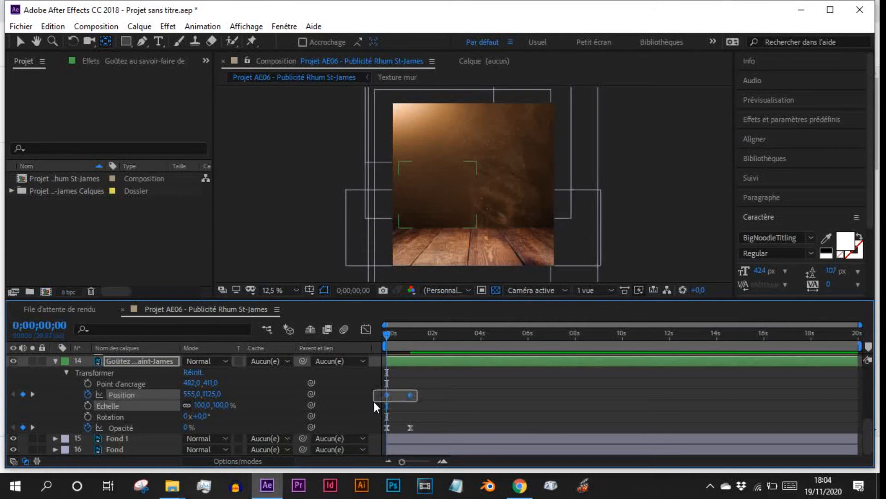
right_click(411, 393)
click(470, 370)
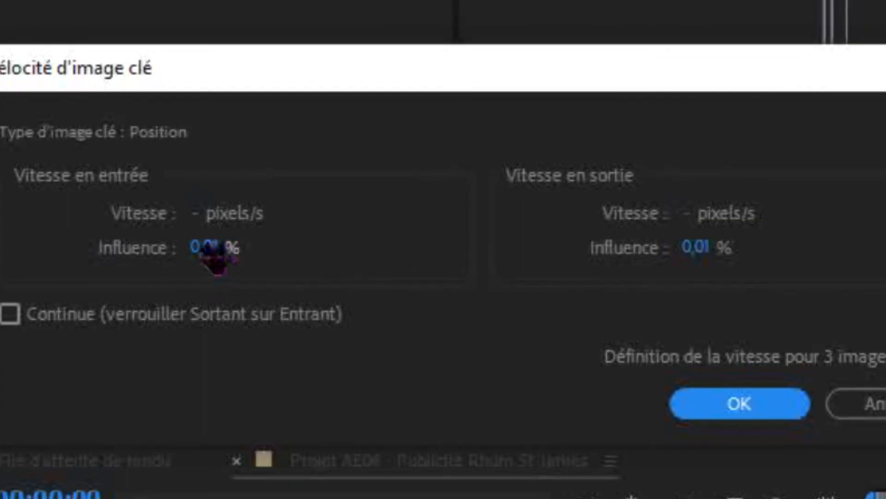
click(210, 249)
click(196, 213)
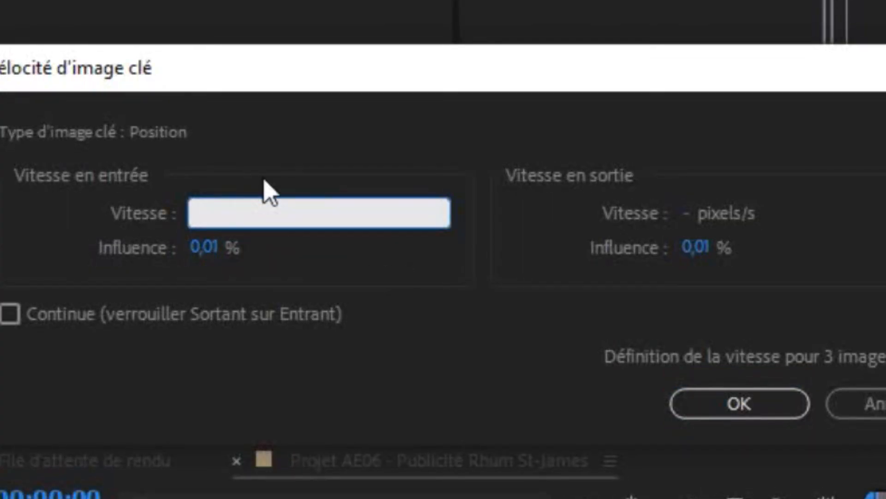
text(0)
key(Tab)
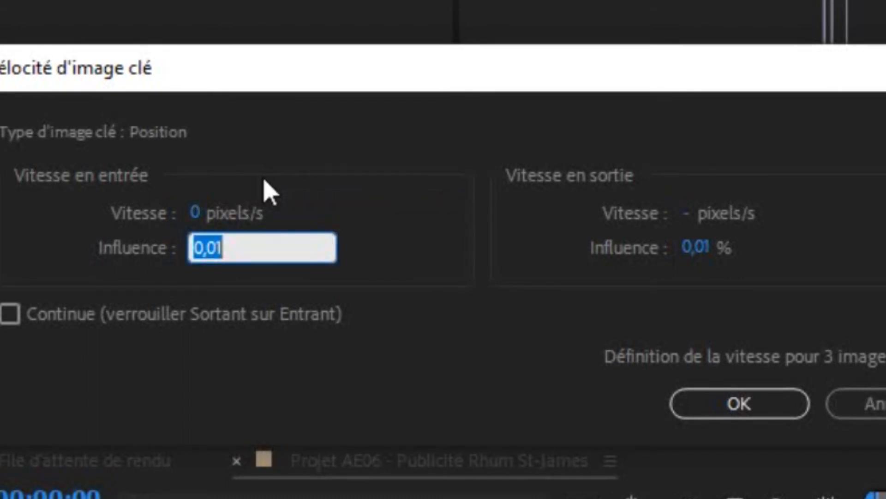
text(70)
key(Tab)
text(0)
key(Tab)
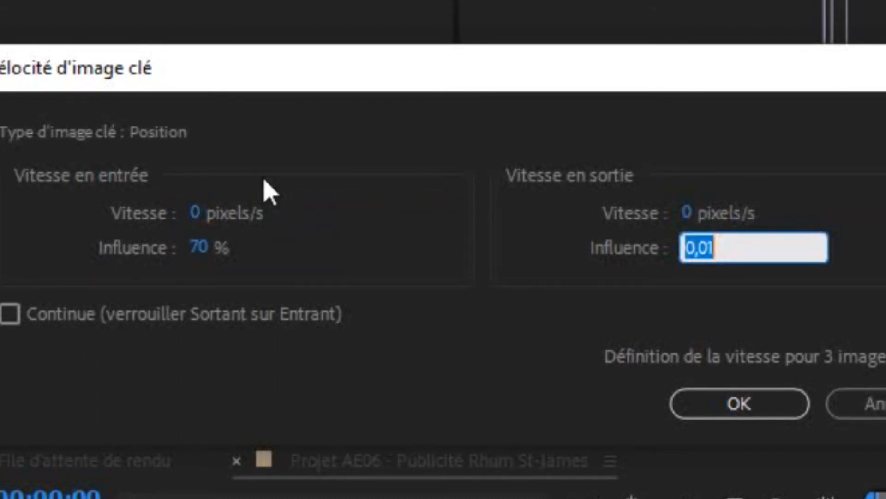
text(70)
click(705, 406)
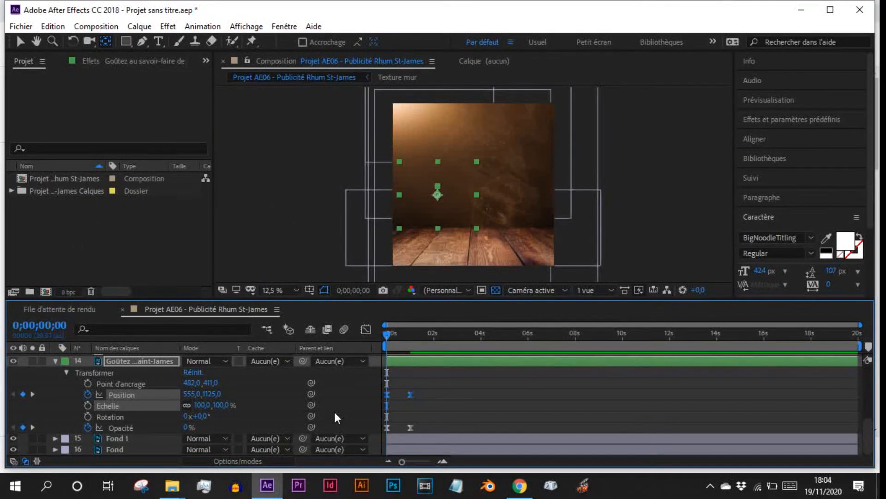
Preview the text animation from the start, and check the frame at 0;00;00;22.
key(space)
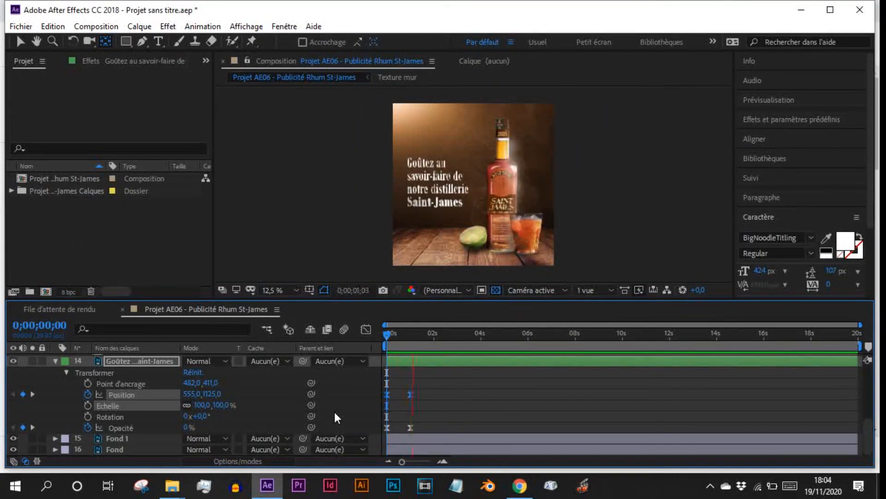
key(space)
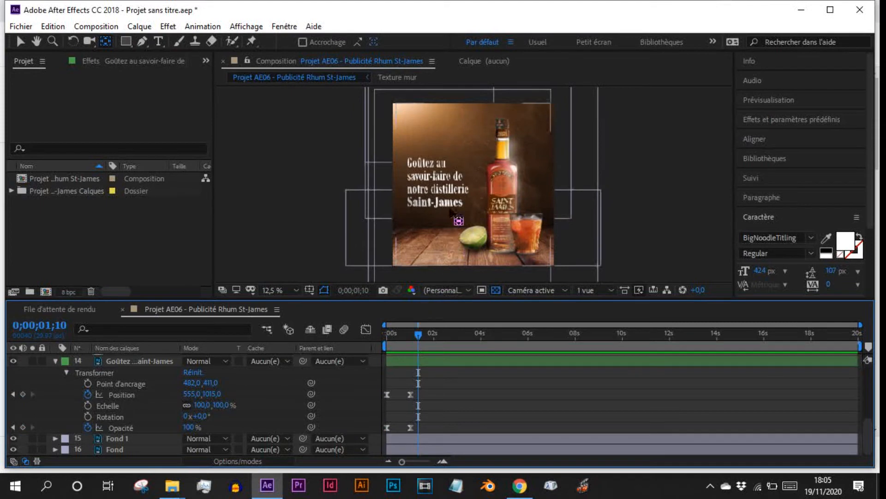
click(404, 337)
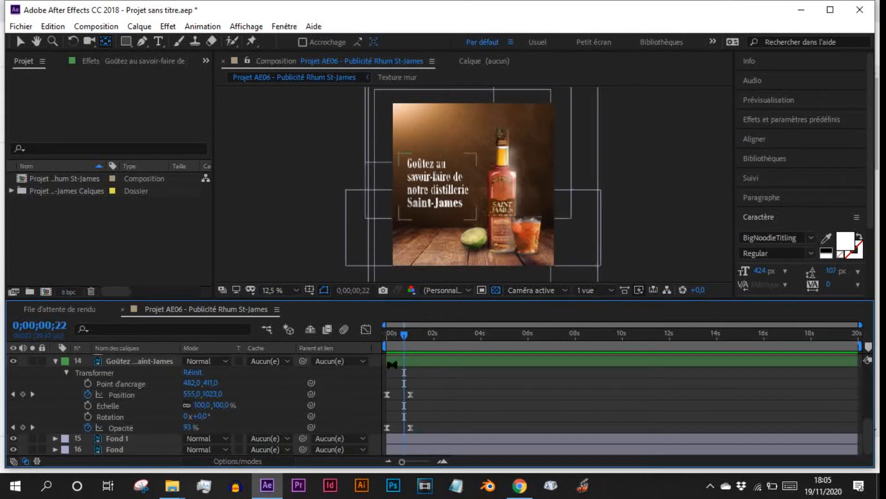
Convert the text layer's first Position keyframe back to a linear keyframe.
click(388, 395)
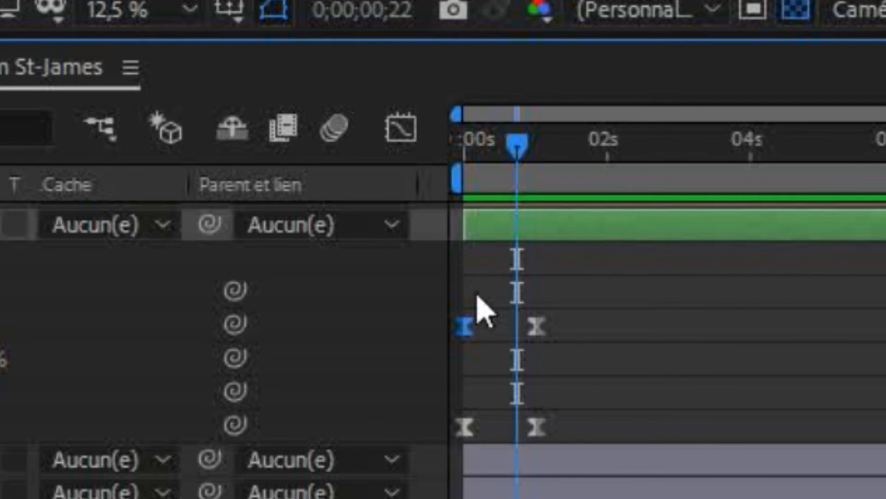
mouse_move(460, 341)
ctrl+click(470, 326)
ctrl+click(469, 328)
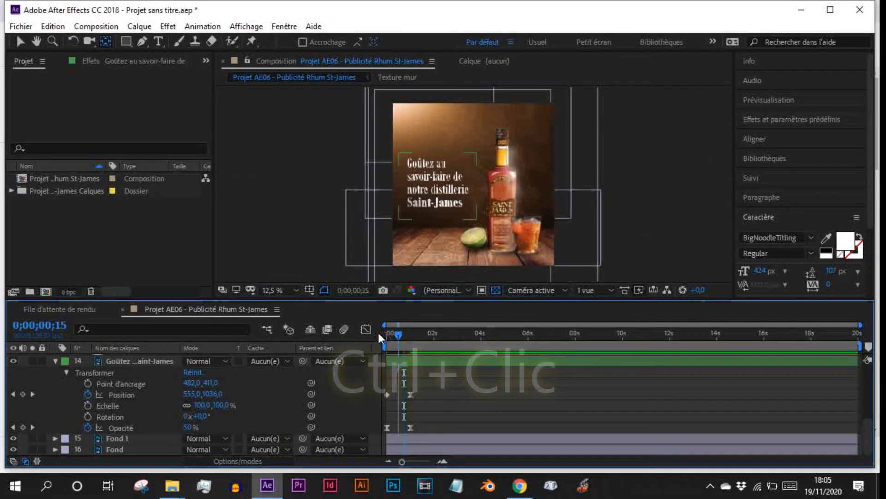
Play the animation from 0;00;00;00 to check the text's movement with the linear first keyframe.
key(Home)
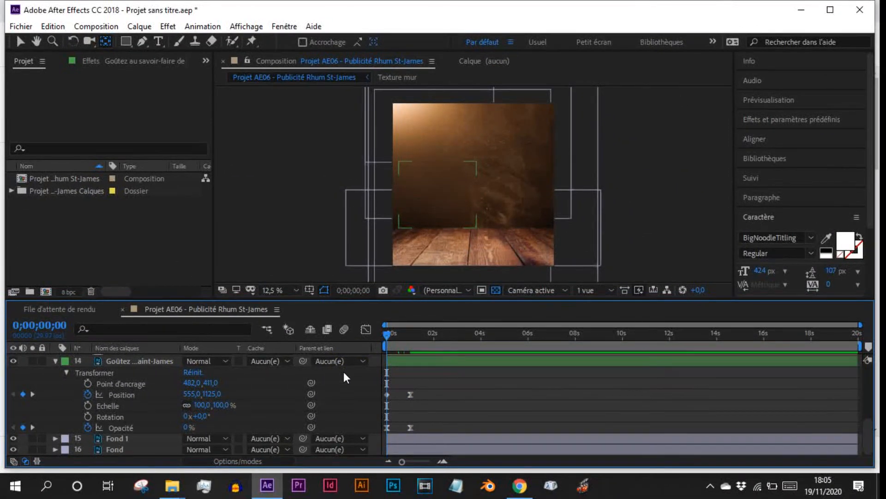
key(space)
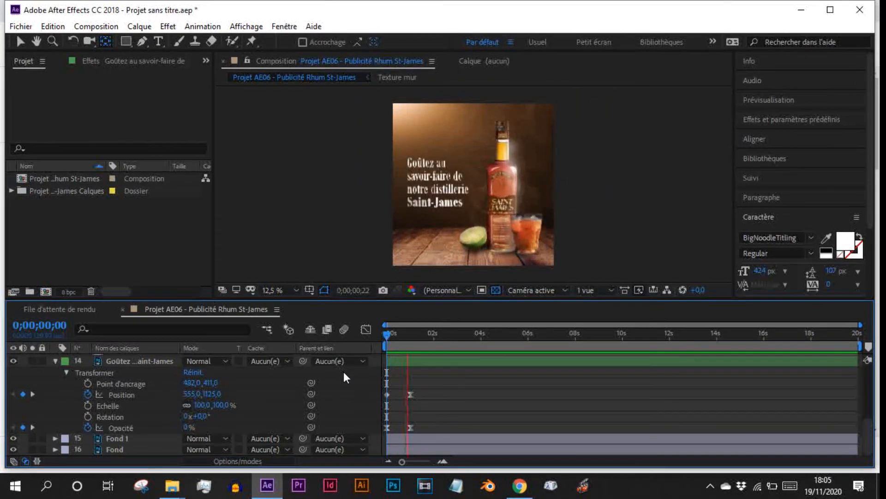
key(space)
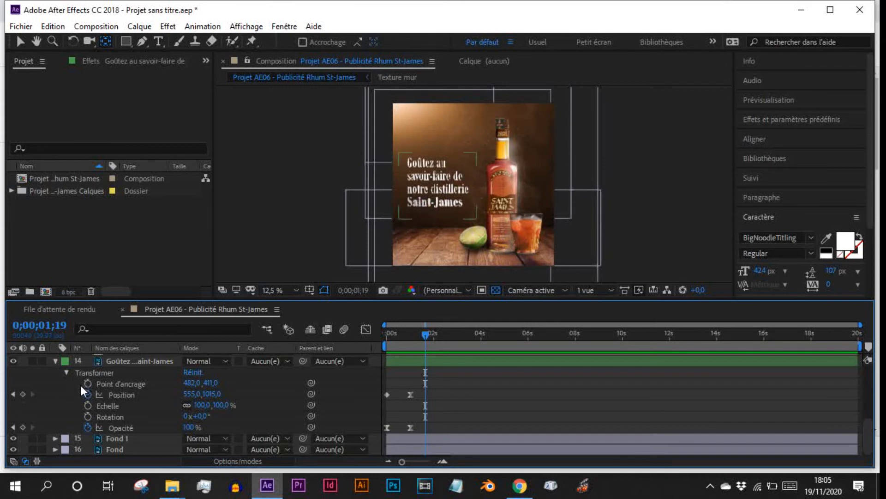
At 0;00;00;00, set the text layer's vertical Position to 1369 and preview the animation.
drag(425, 335, 378, 335)
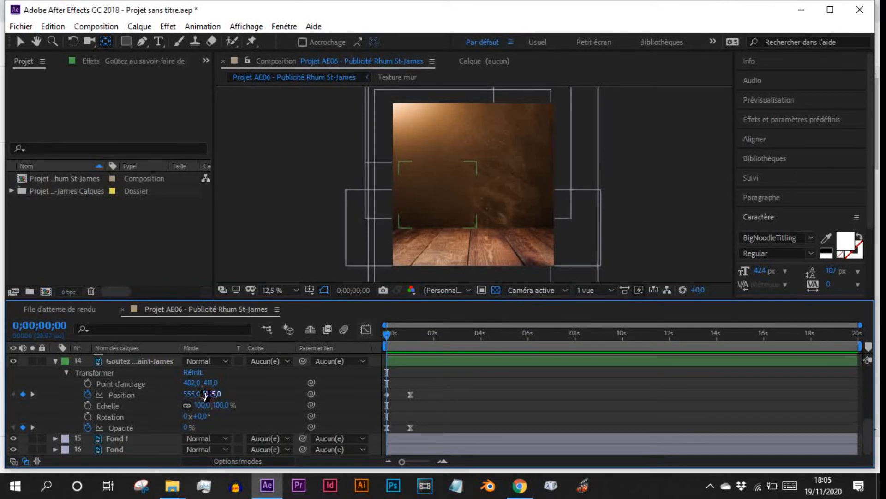
click(225, 392)
drag(227, 392, 407, 355)
key(space)
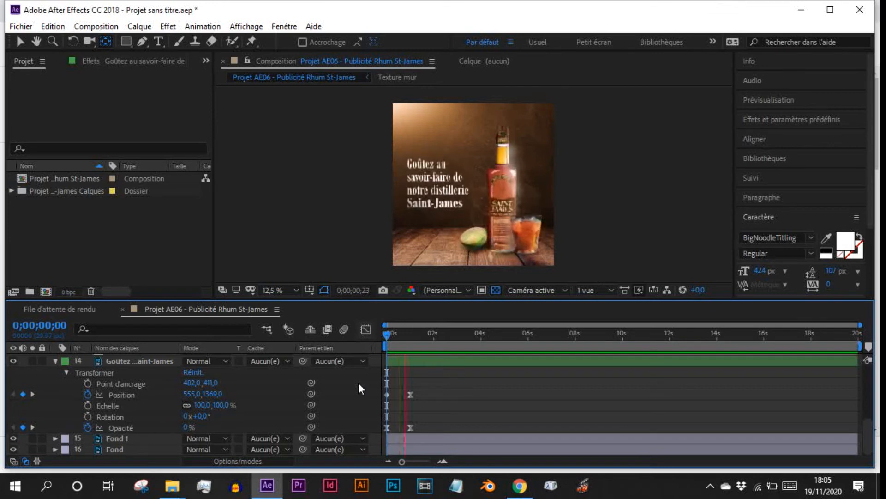
key(space)
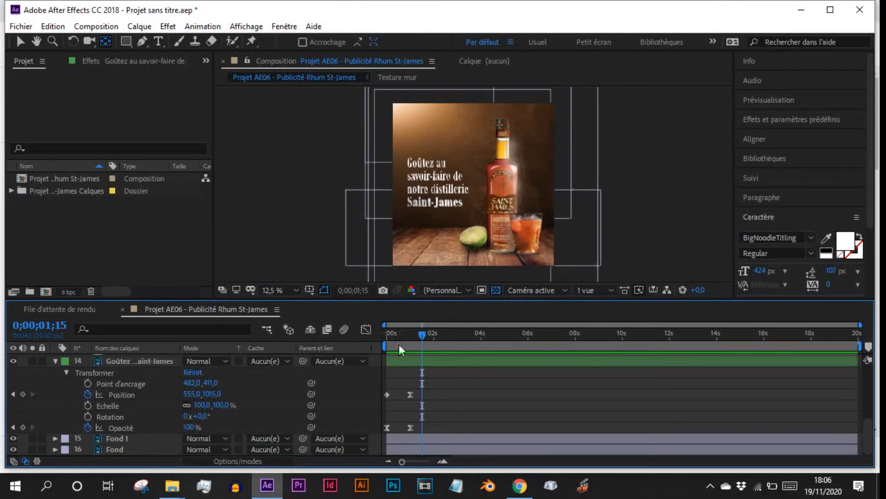
Collapse the slogan text layer's properties in the timeline and highlight the Bouteille SJ layer.
click(55, 364)
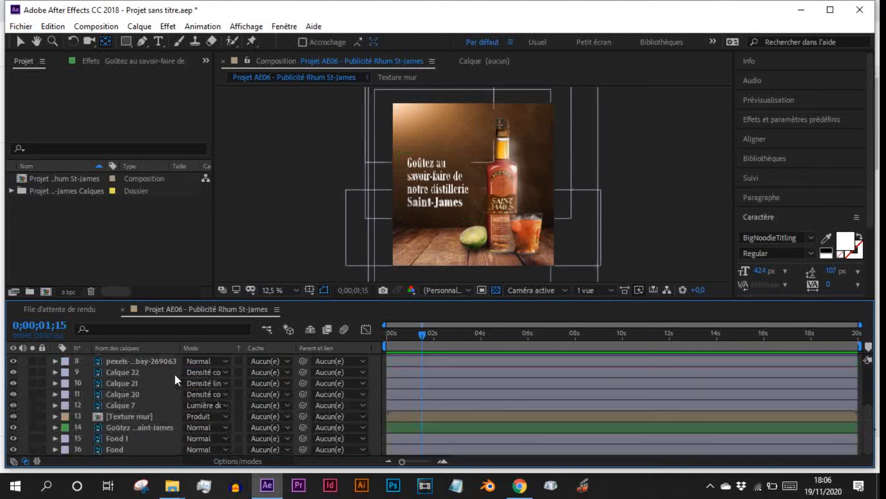
scroll(172, 382, up, 1)
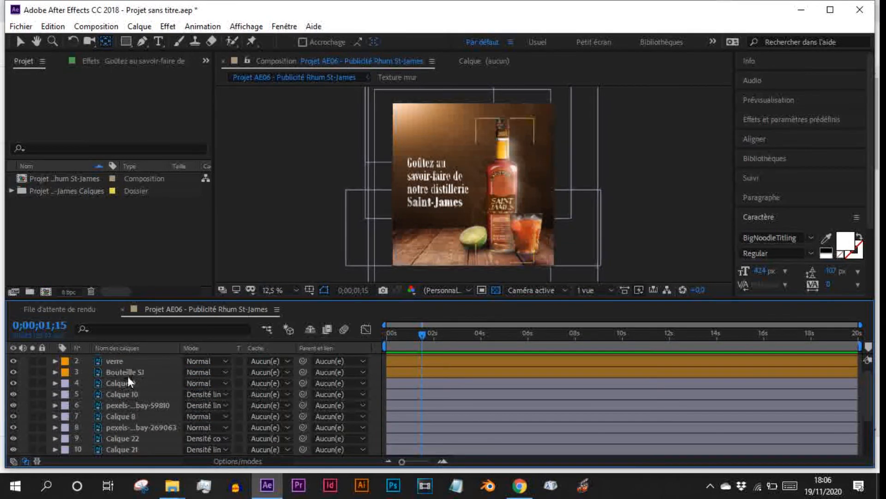
click(189, 382)
click(525, 207)
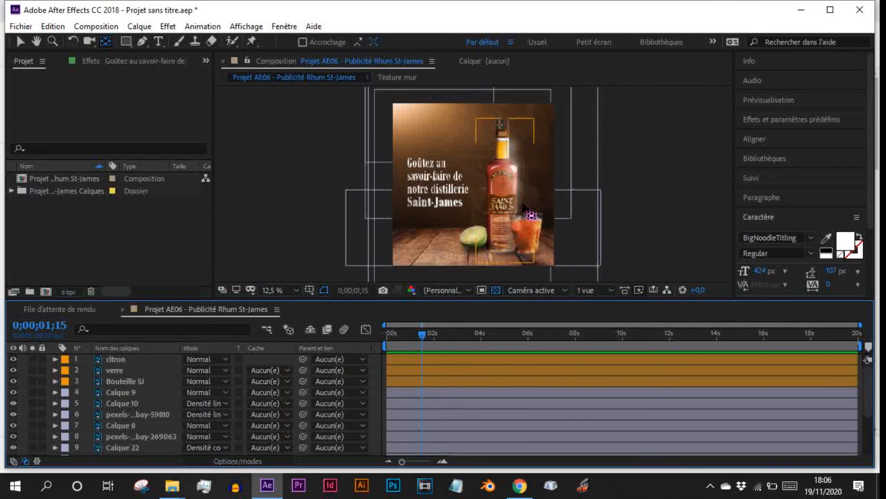
mouse_move(524, 204)
mouse_down()
mouse_move(516, 172)
mouse_move(501, 177)
mouse_up()
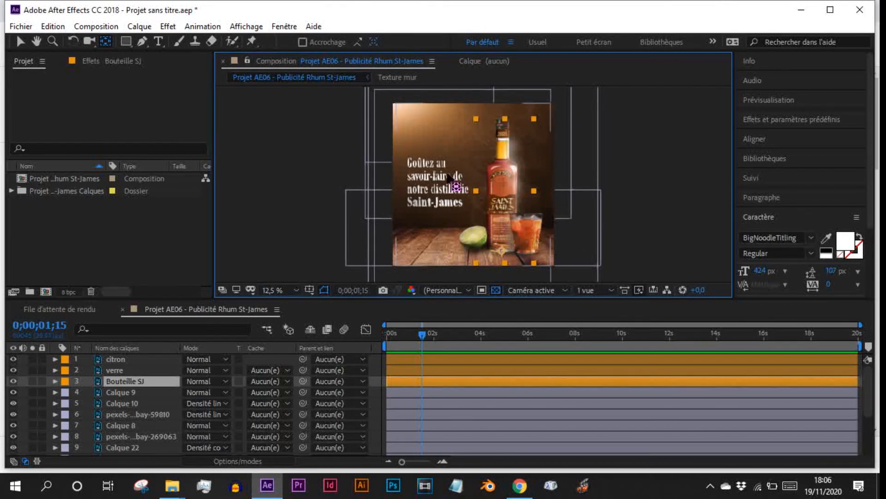
click(373, 382)
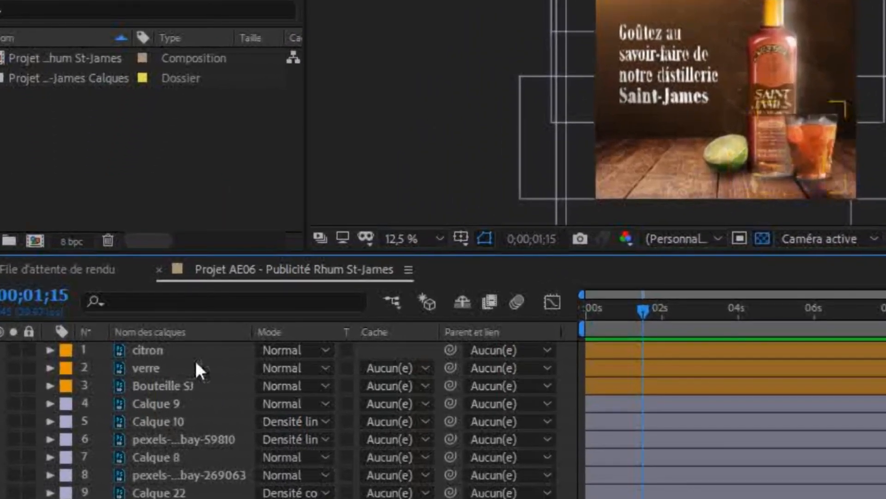
Shift the verre layer to start at about 1 s and the citron layer to start at about 2 s.
click(194, 368)
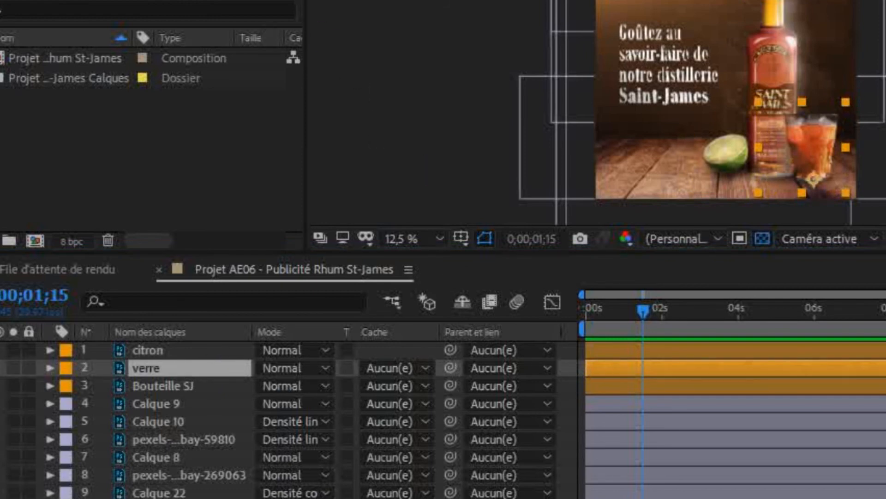
drag(612, 366, 661, 356)
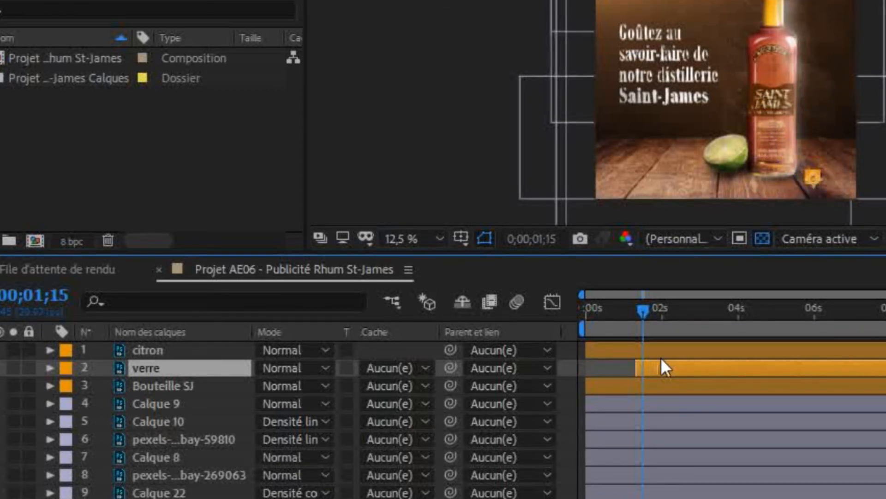
click(635, 352)
click(187, 351)
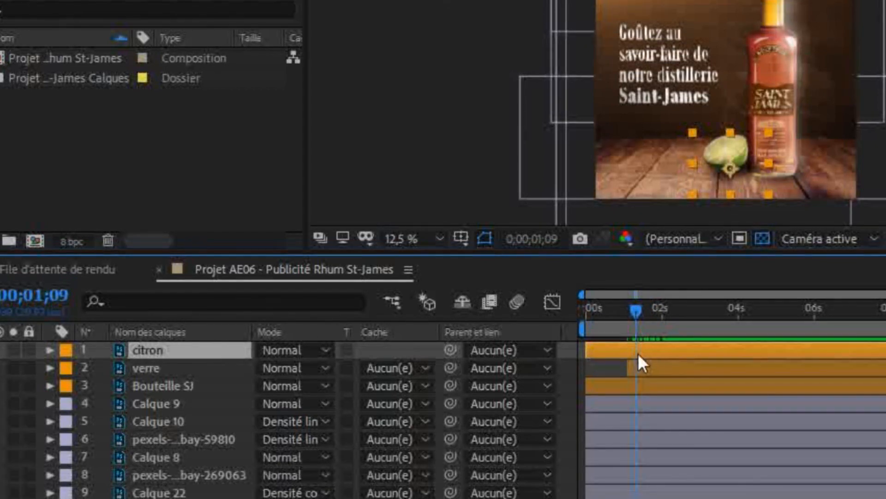
drag(638, 354, 728, 340)
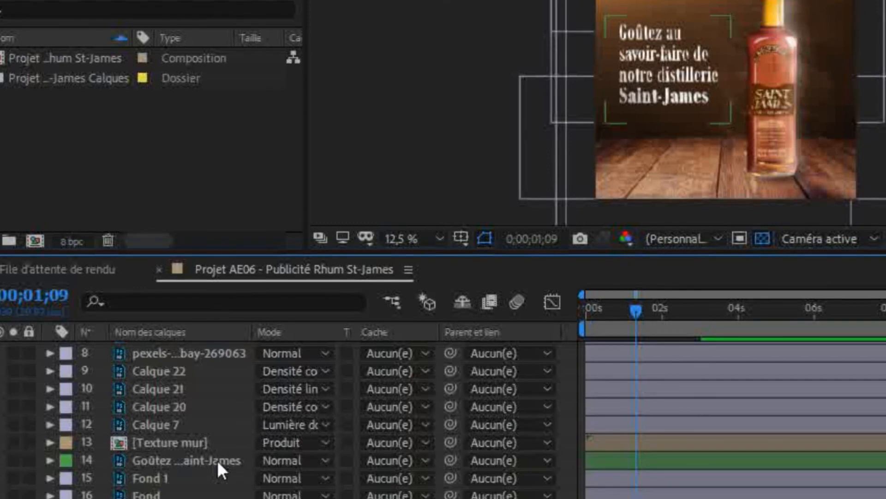
Shift the "Goûtez ...aint-James" text layer to start at about 3 s and preview the staggered sequence from the beginning.
click(217, 460)
drag(623, 461, 734, 453)
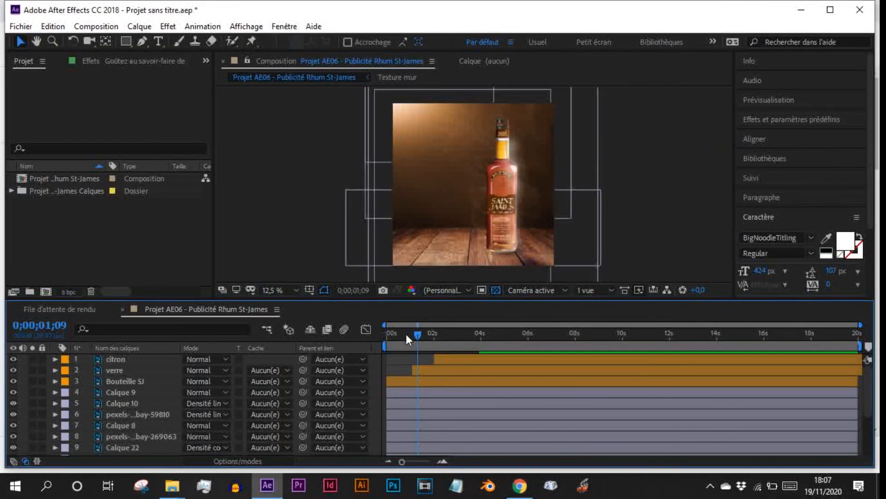
drag(481, 325, 431, 323)
key(space)
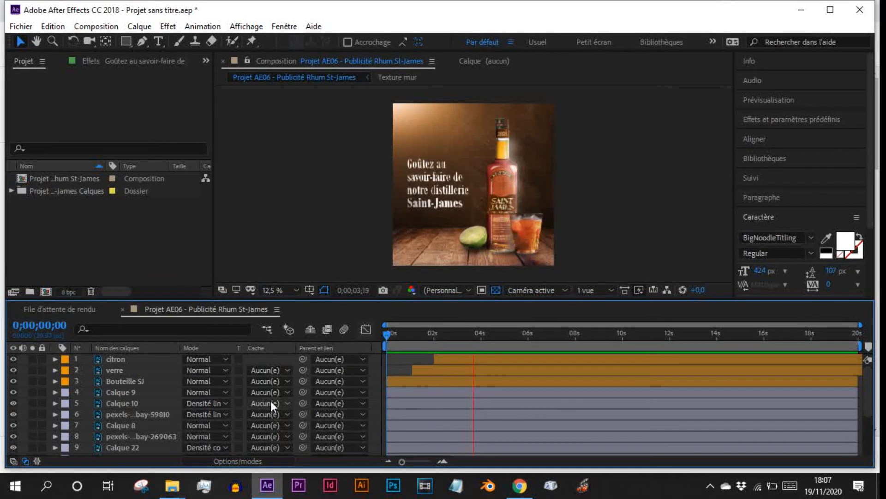
key(space)
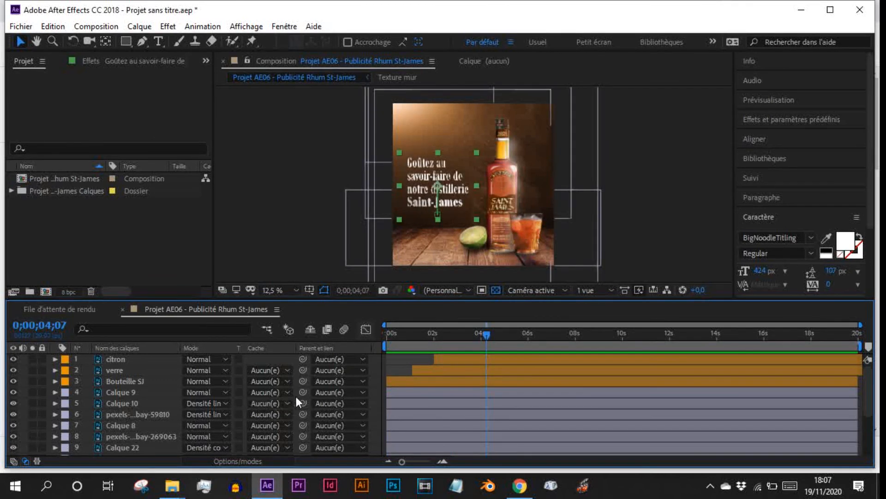